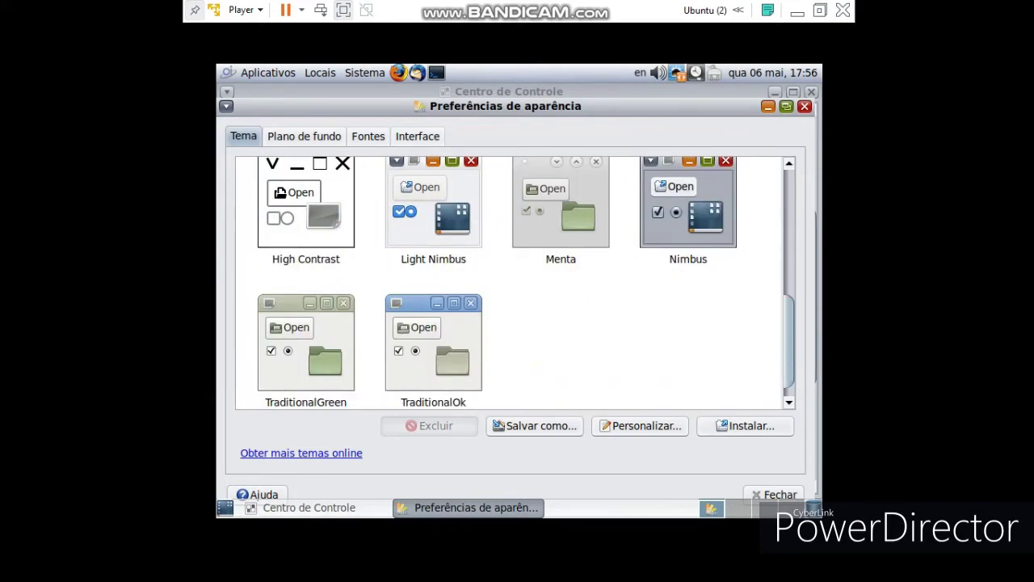
Step: Try out the BlackMATE desktop theme
scroll(516, 283, "up", 1)
scroll(509, 283, "up", 5)
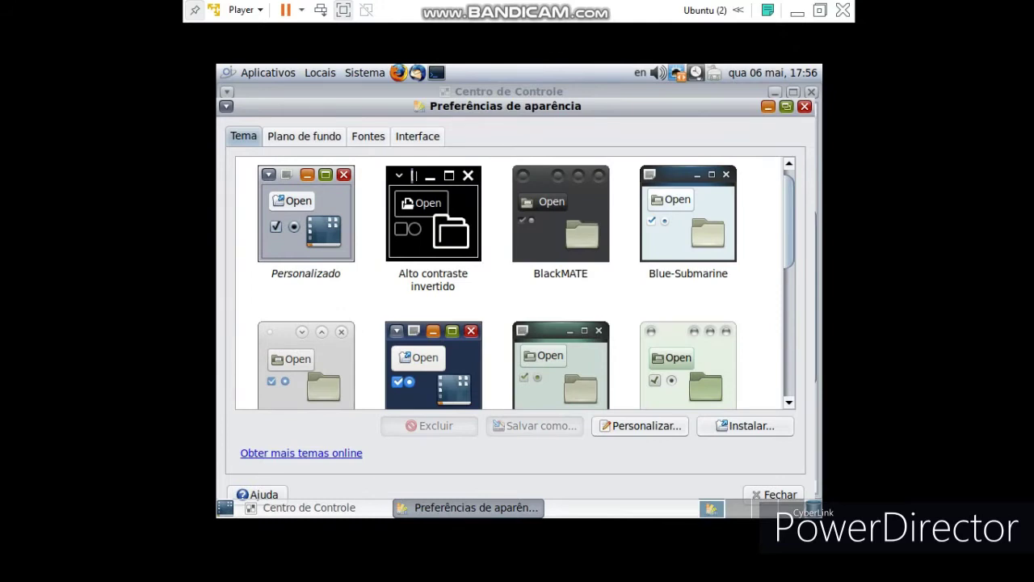
left_click(561, 222)
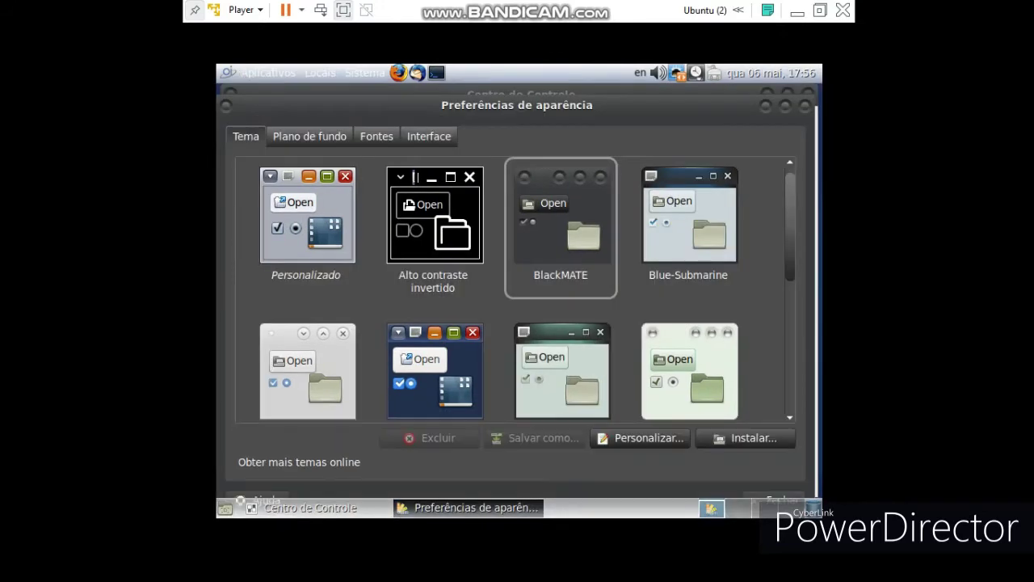
Step: Apply the Dark Nimbus desktop theme, look through the remaining themes, and close the appearance preferences
left_click(434, 371)
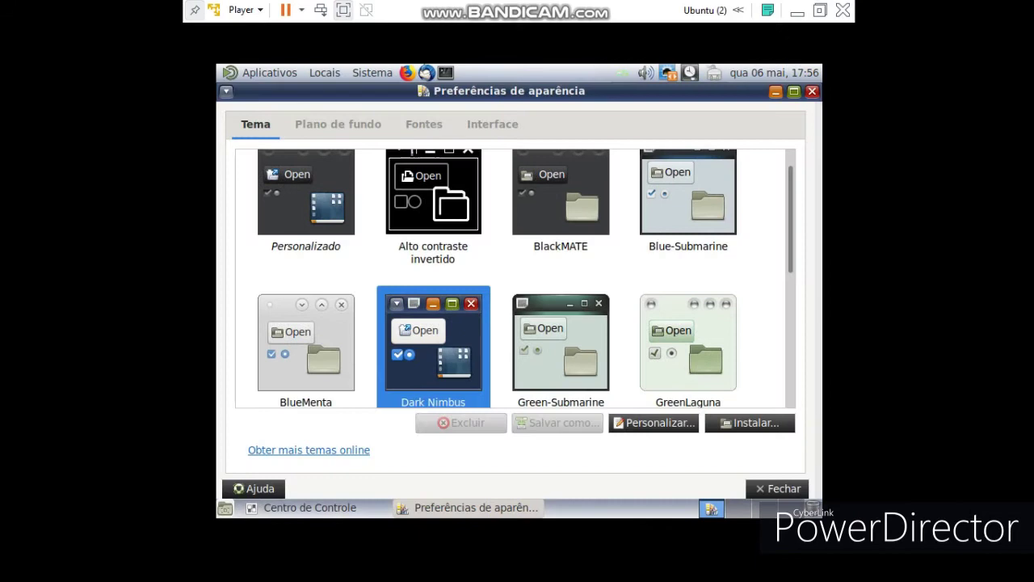
scroll(514, 275, "down", 5)
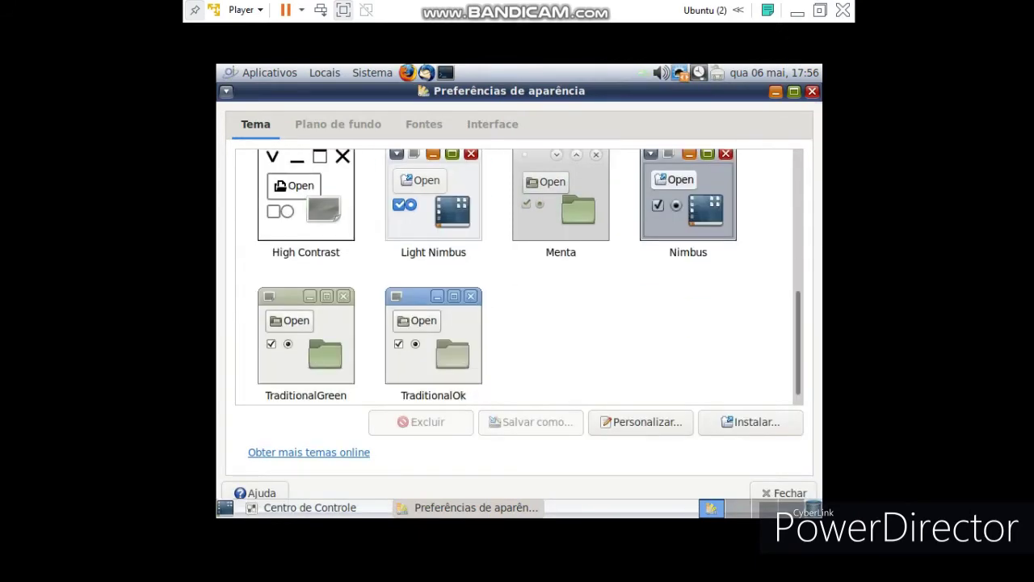
scroll(517, 274, "down", 1)
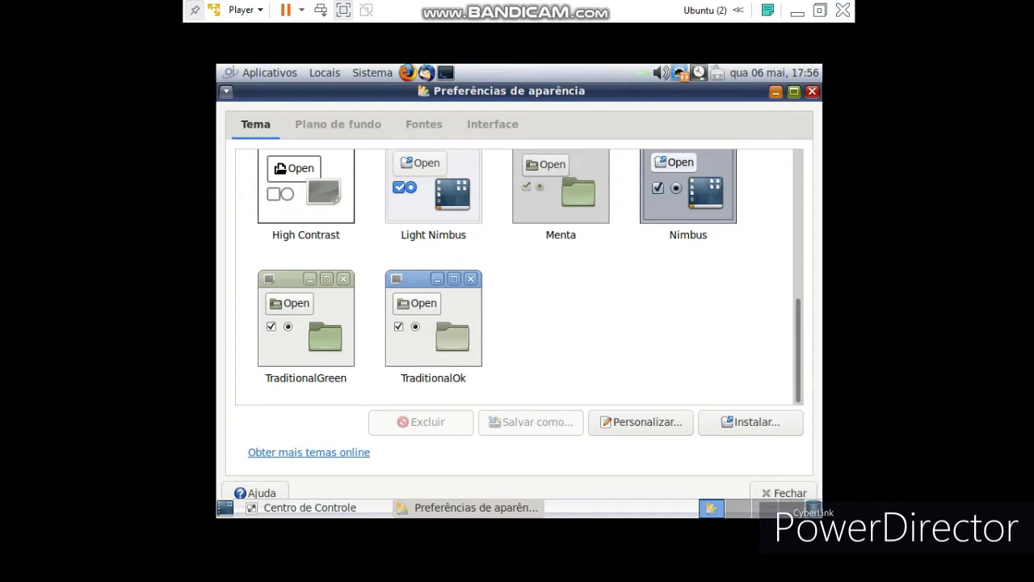
left_click(812, 91)
Step: Open the screensaver preferences (Protetor de tela) from the Outros group of the Control Center
scroll(598, 298, "down", 3)
scroll(594, 297, "down", 1)
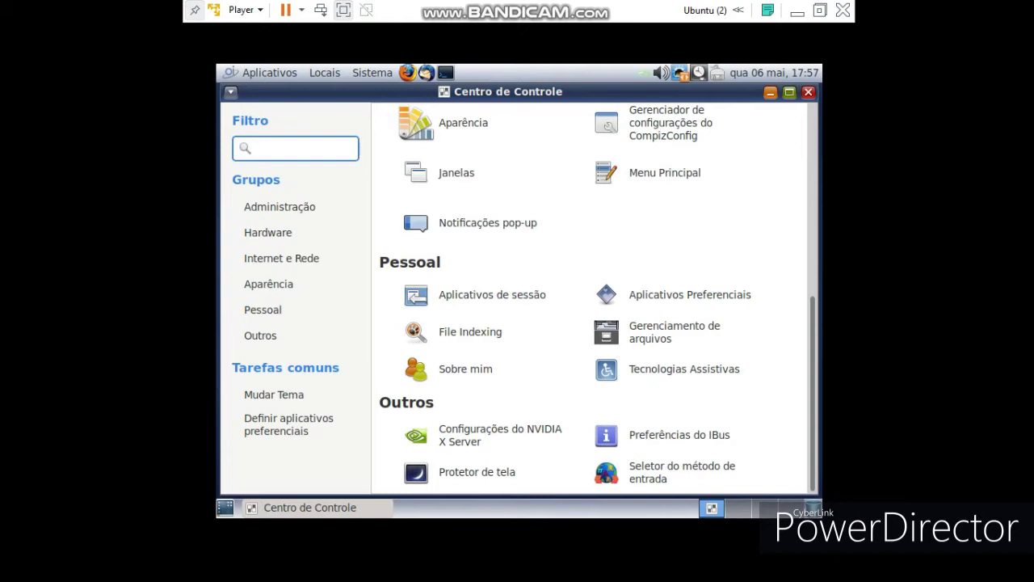
double_click(416, 472)
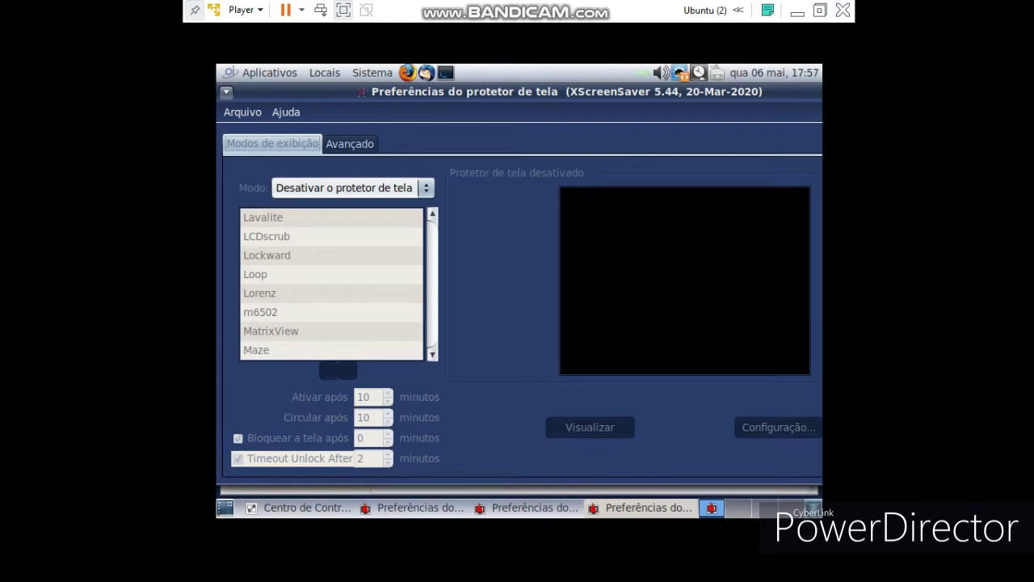
Step: Close all open XScreenSaver preferences windows
left_click(226, 92)
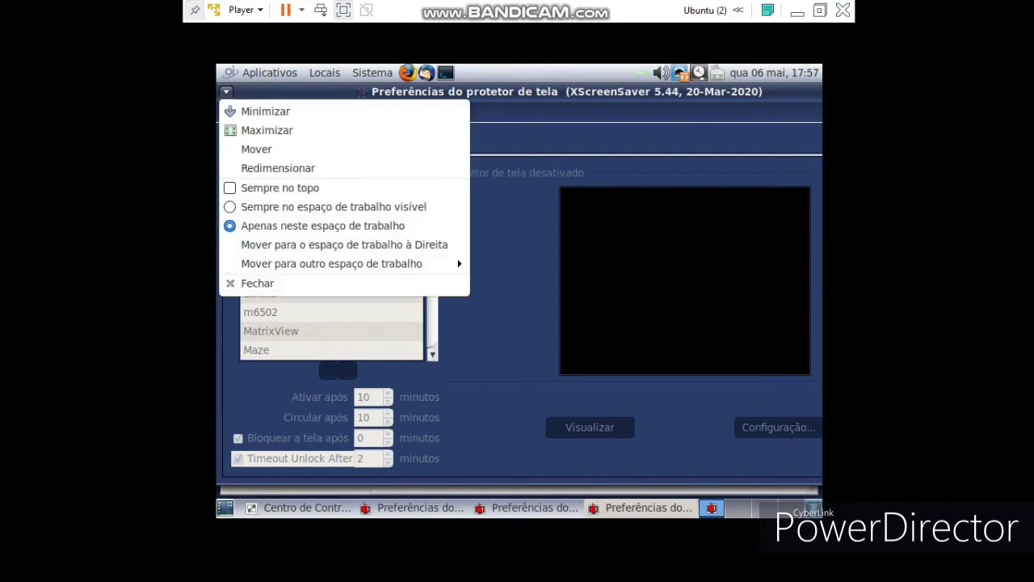
left_click(258, 285)
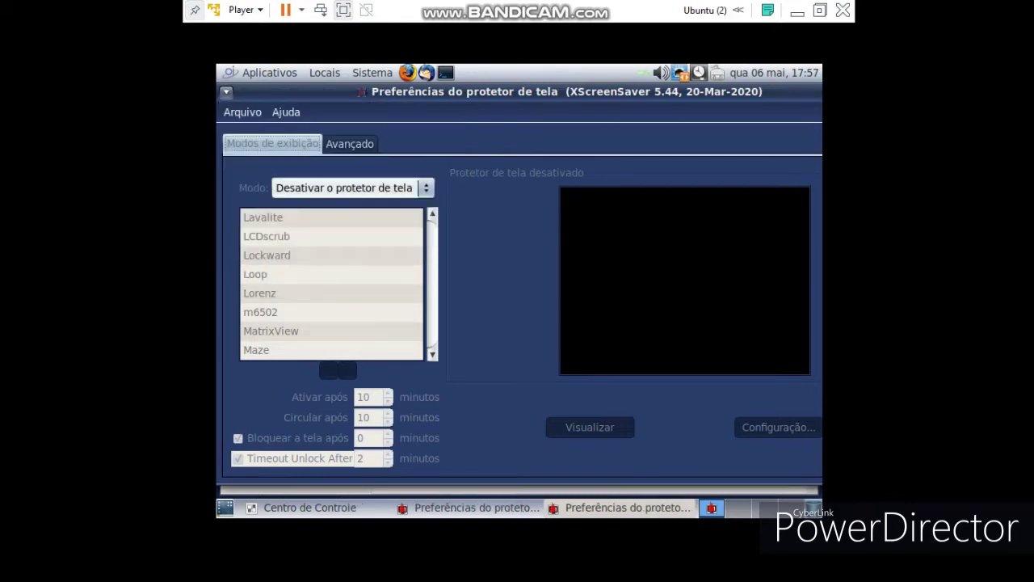
left_click_drag(687, 92, 469, 150)
left_click(711, 150)
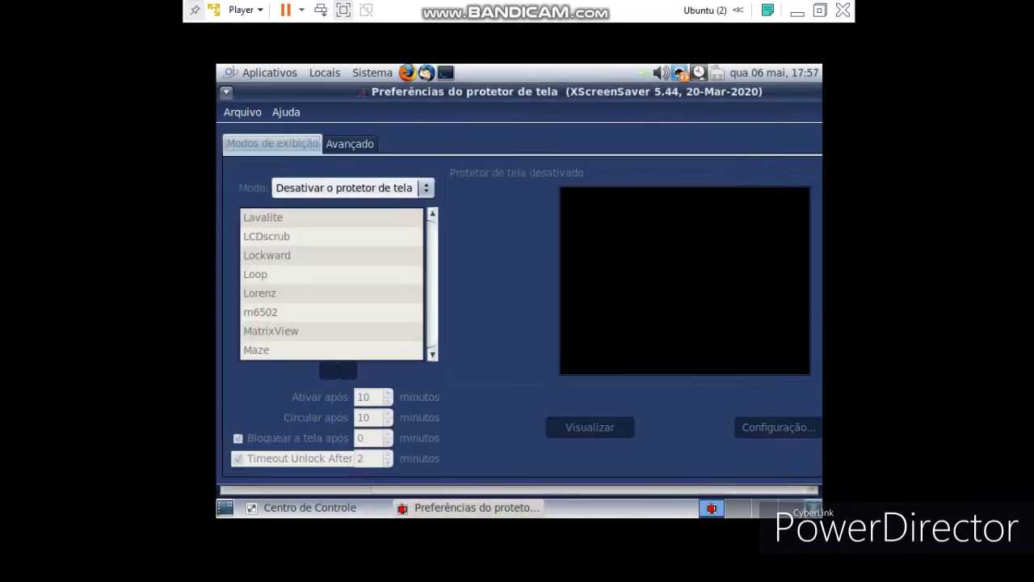
left_click_drag(686, 92, 514, 130)
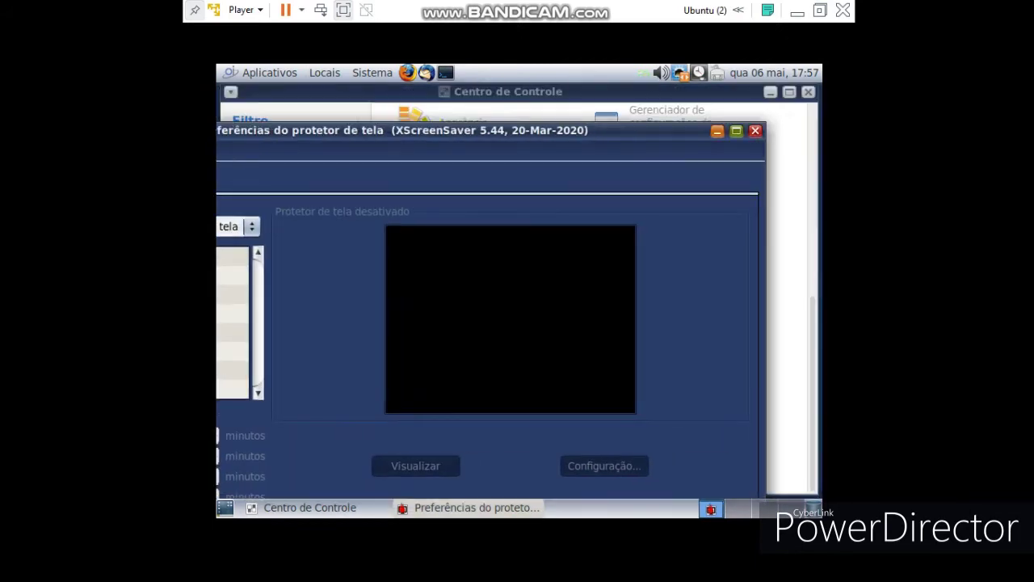
left_click(755, 130)
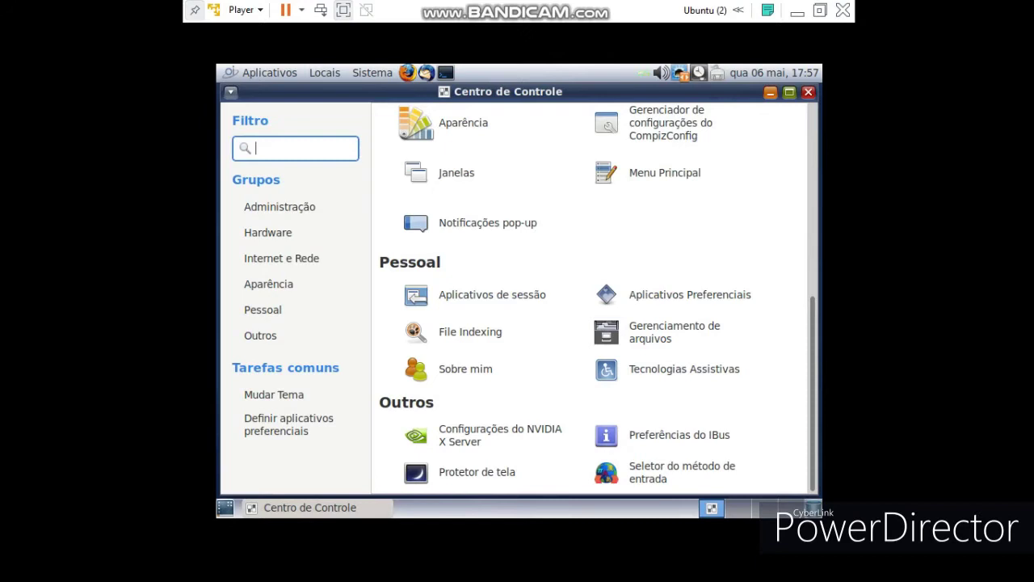
Step: Open the input method selector, accept its settings, and confirm updating the configuration
left_click(682, 472)
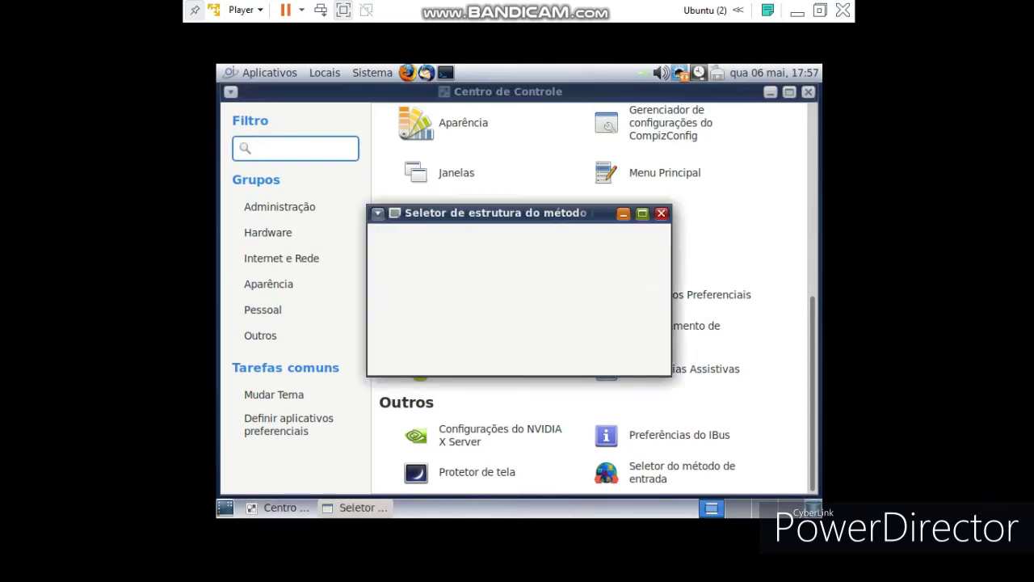
left_click(632, 355)
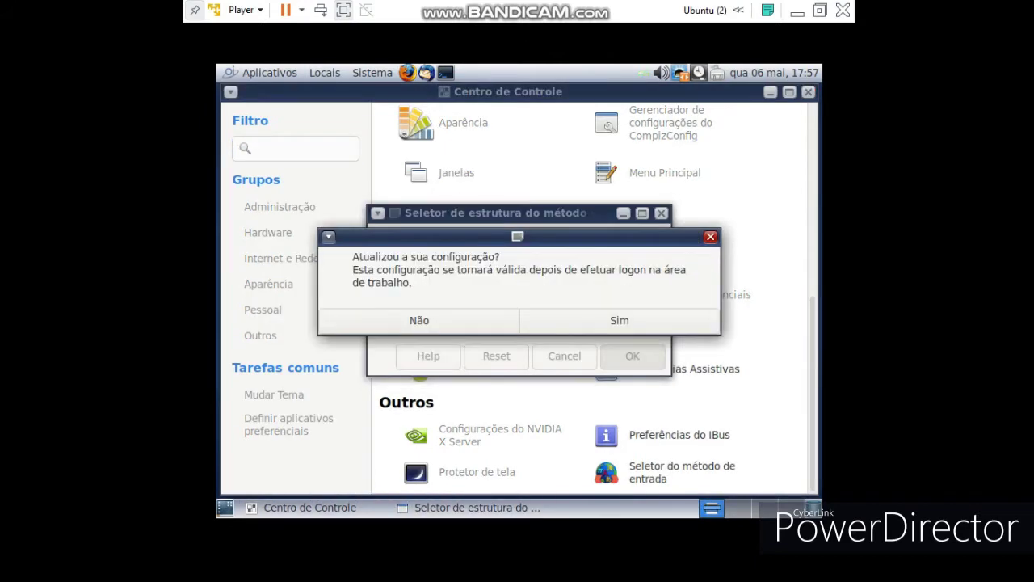
left_click(618, 320)
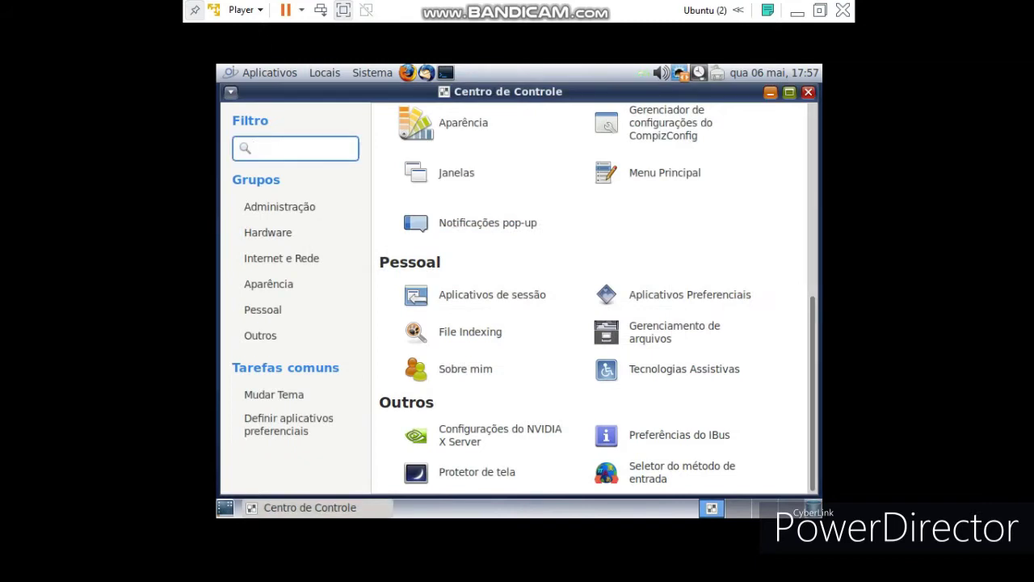
Step: View the Interface settings in the appearance preferences and close the window
left_click(415, 122)
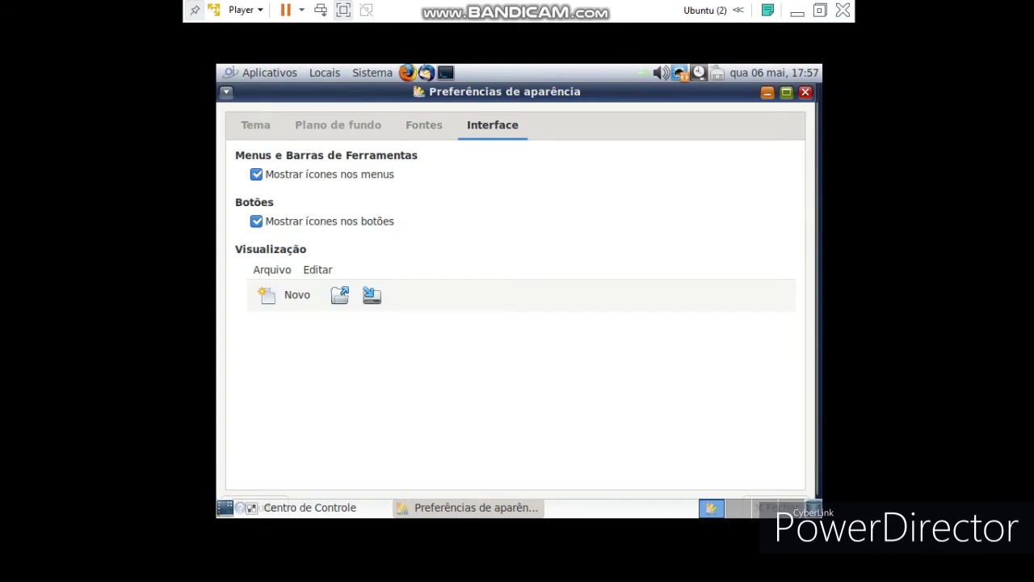
left_click(804, 91)
Step: Try to install "themes" as a desktop theme, and close the appearance preferences and the Control Center
left_click(415, 123)
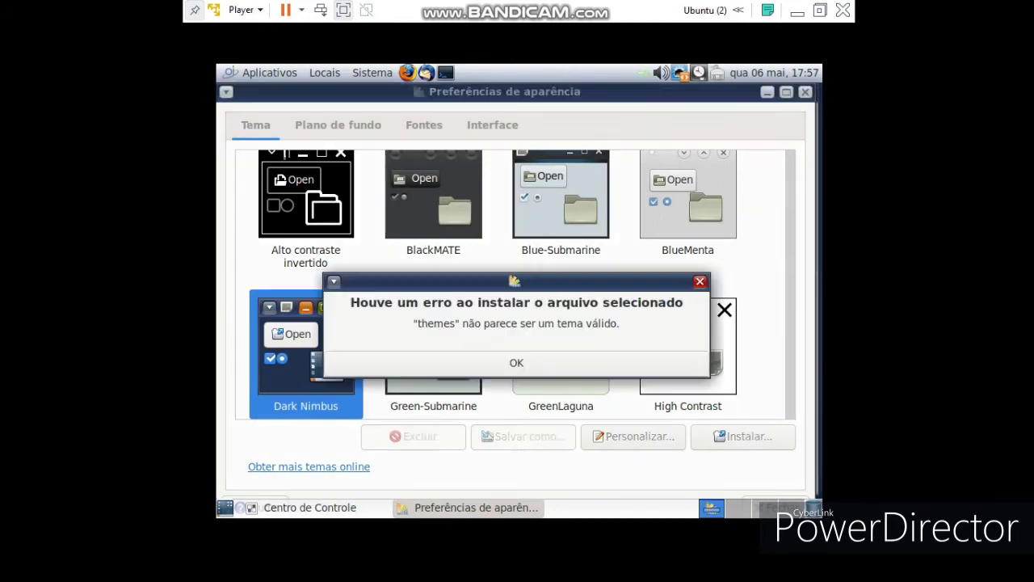
key("Return")
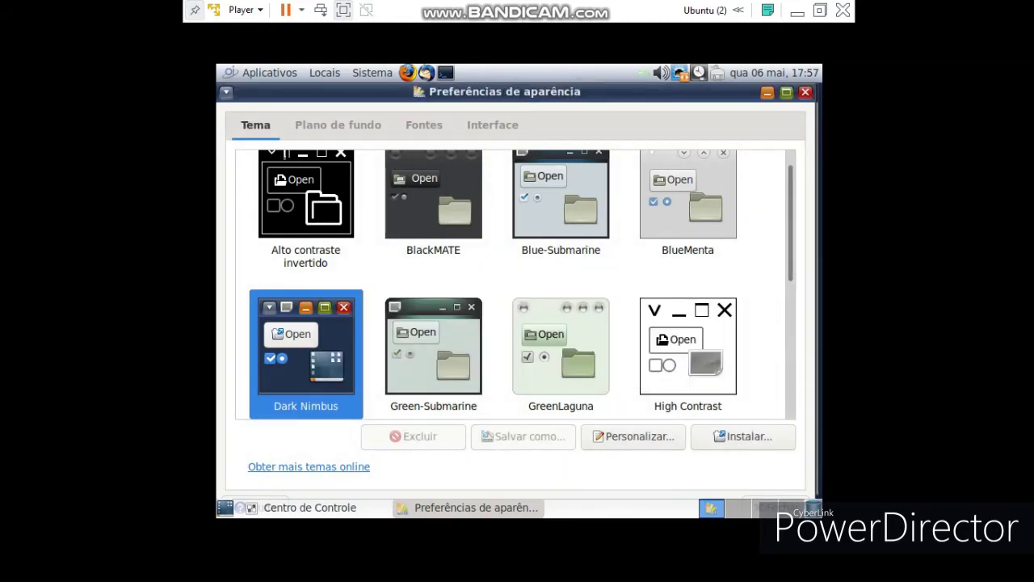
left_click(804, 91)
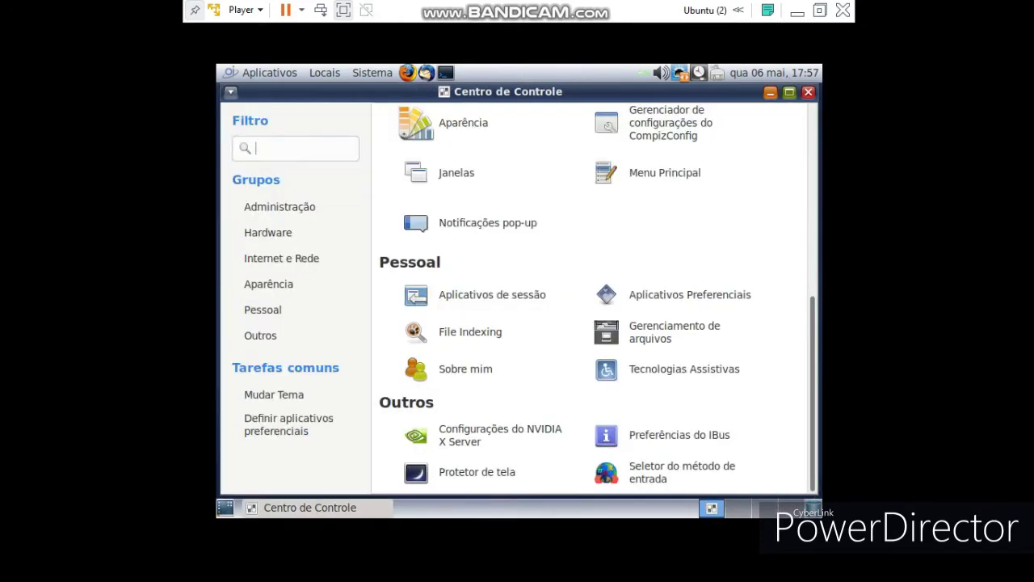
left_click(807, 92)
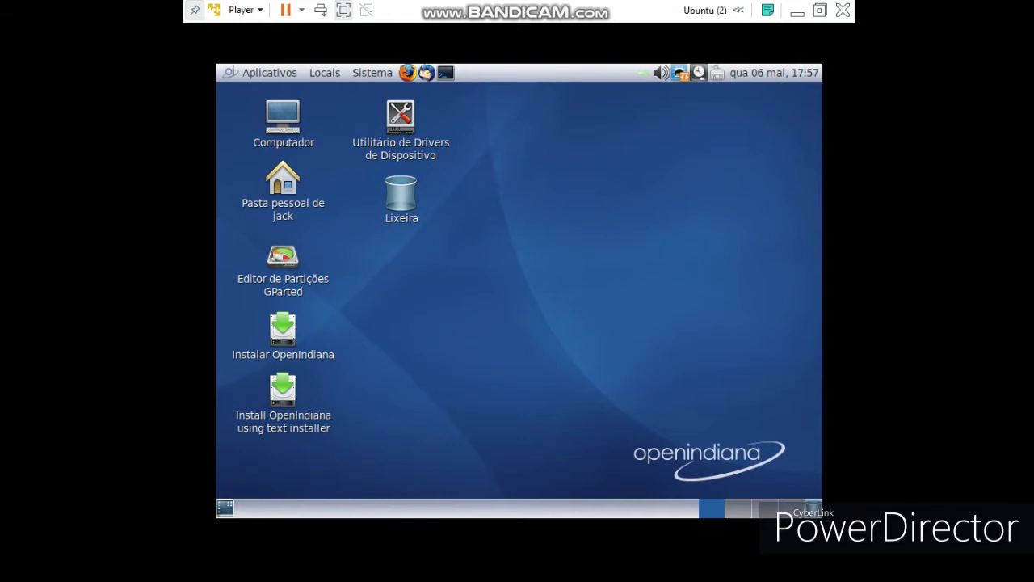
Step: Try to launch Firefox from the Internet application category and dismiss the error dialog
left_click(269, 73)
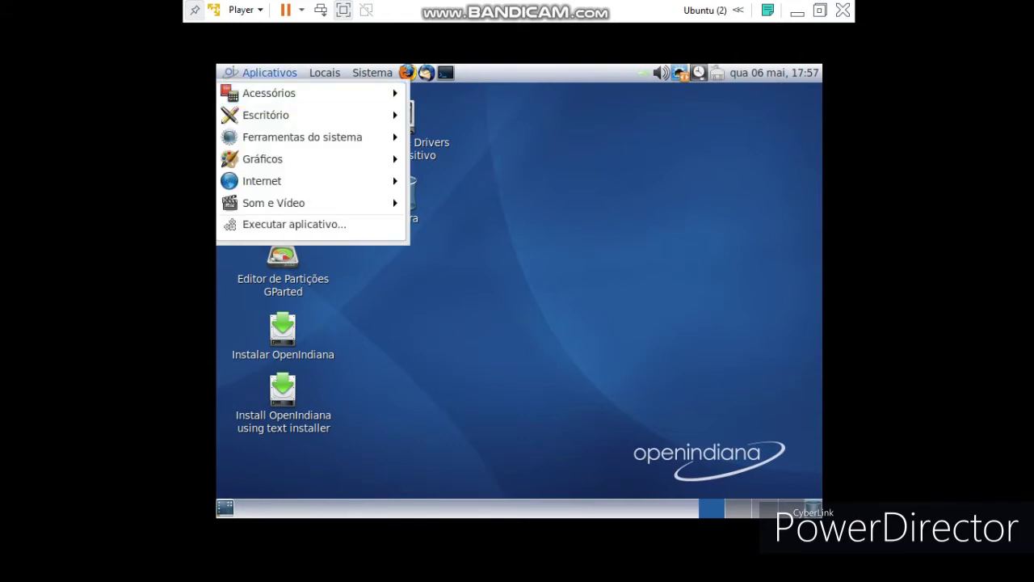
mouse_move(261, 181)
left_click(496, 202)
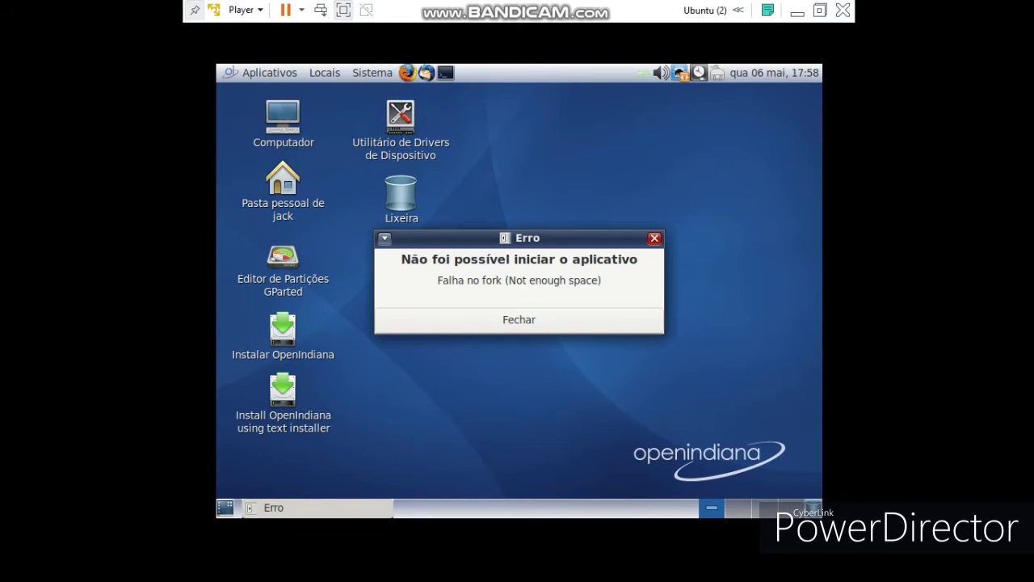
left_click(519, 320)
Step: Try to start the OpenIndiana text installer from the desktop and dismiss the error dialog
double_click(283, 391)
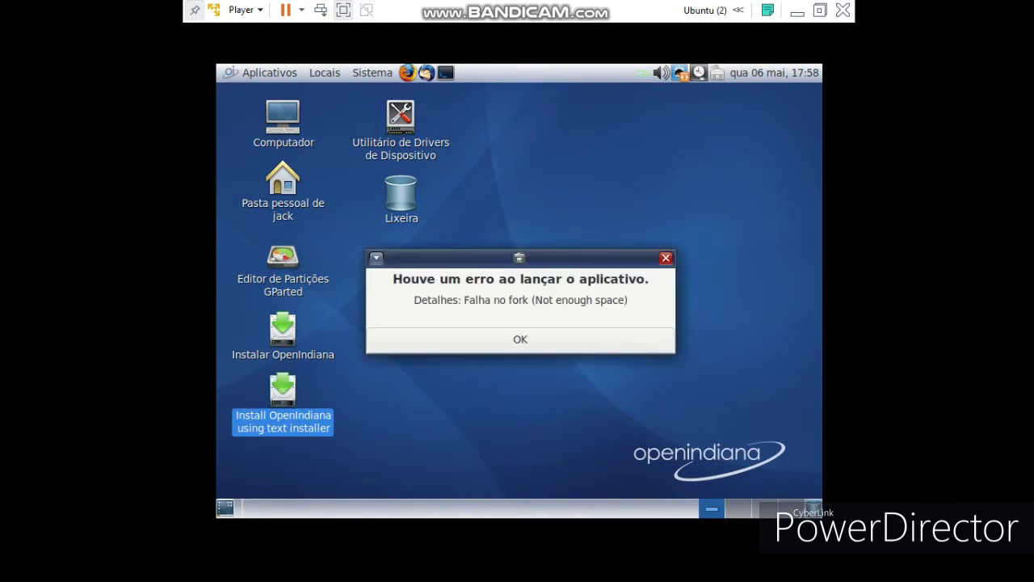
key("Return")
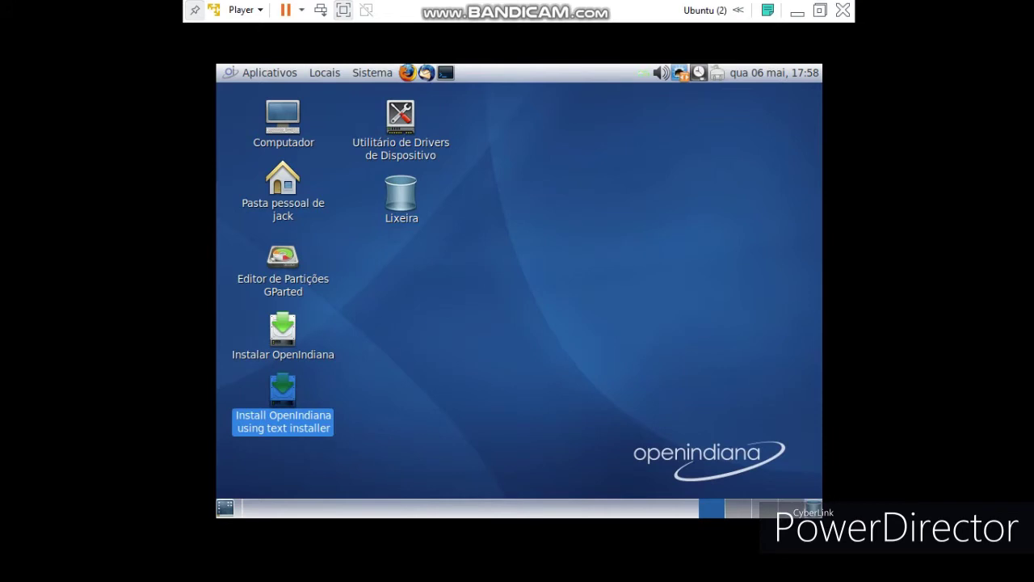
left_click(820, 11)
left_click(540, 566)
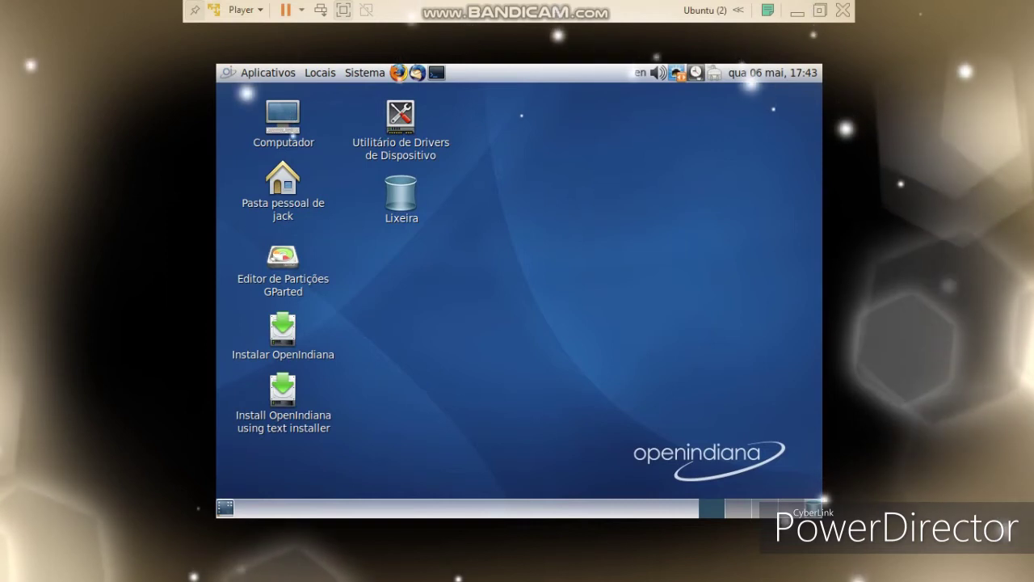
Step: Try to open the Avahi SSH server browser from the Internet application category and dismiss the error dialog
key("alt+F1")
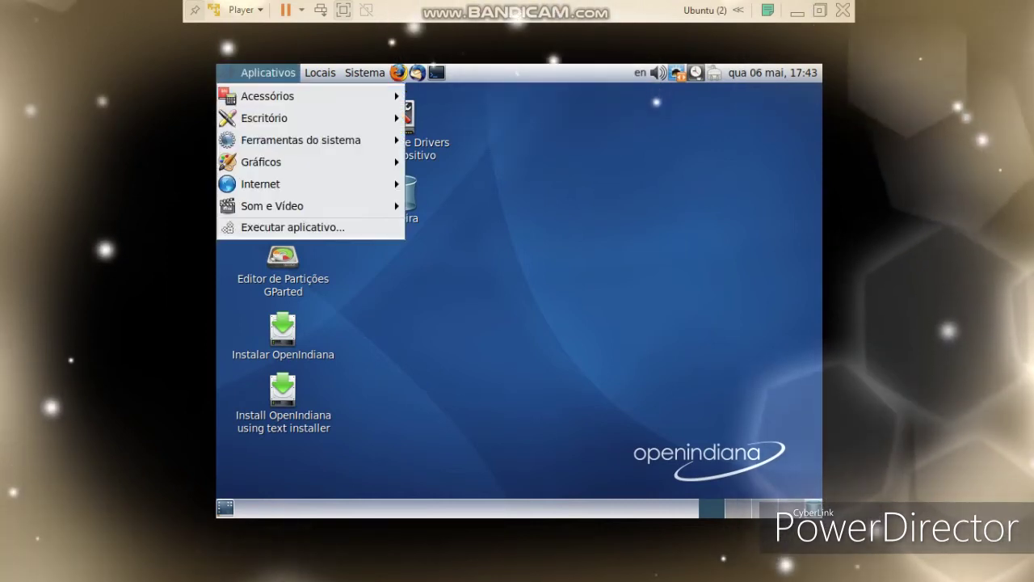
key("Down")
key("Down")
key("Down")
key("Down")
key("Down")
key("Right")
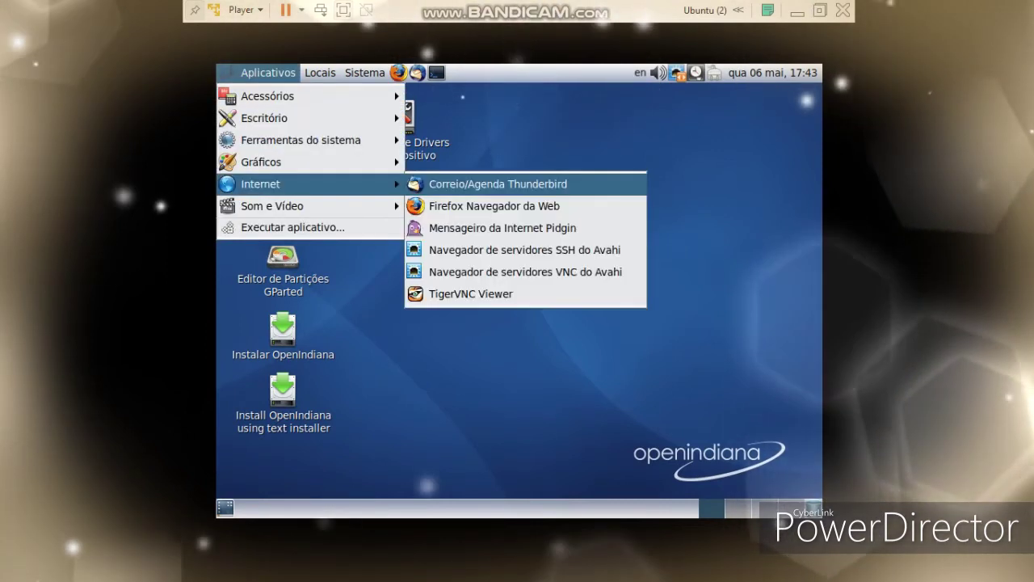
key("Down")
key("Down")
key("Down")
key("Return")
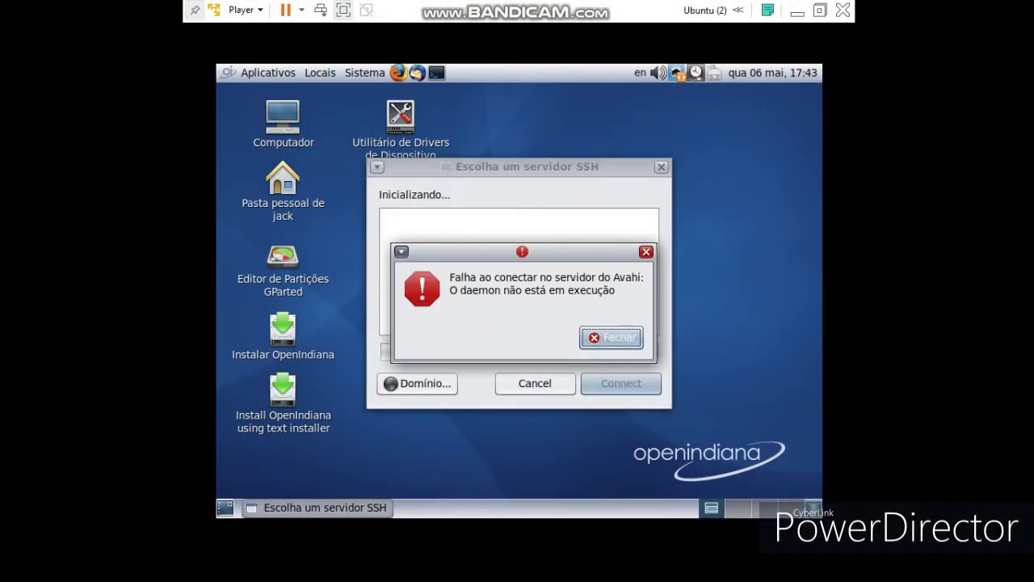
key("Return")
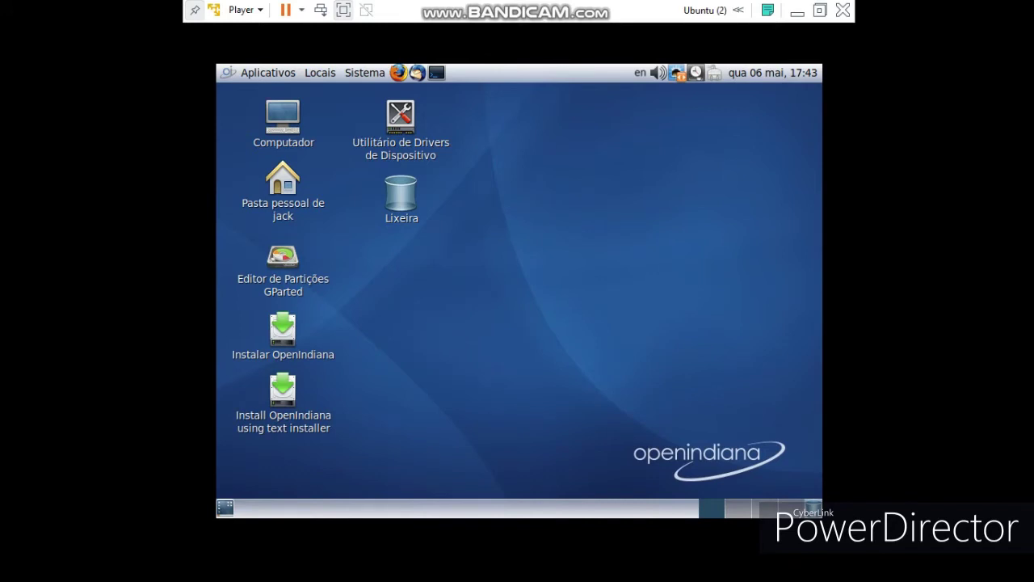
Step: Launch the MATE Calculator from the Acessórios application category
key("alt+F1")
key("Right")
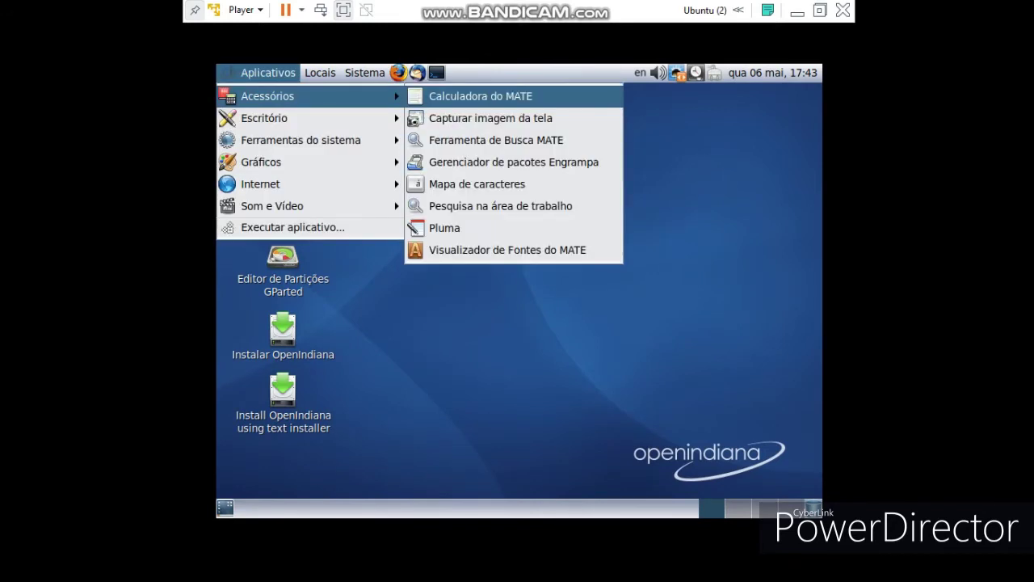
key("Down")
key("Return")
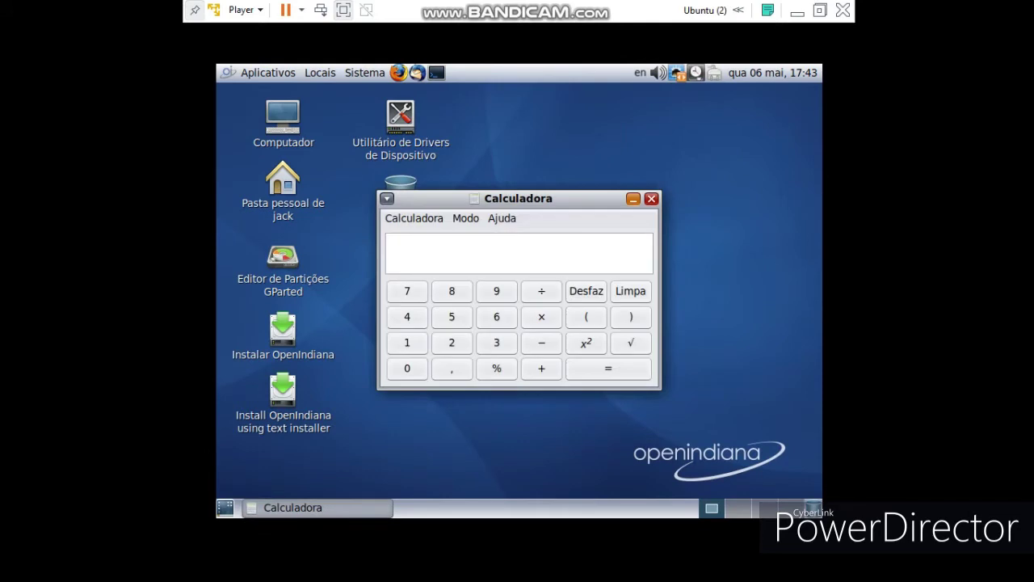
Step: Calculate 123 × 56 and close the calculator
type("12")
type("3")
type("*5")
type("6")
key("Return")
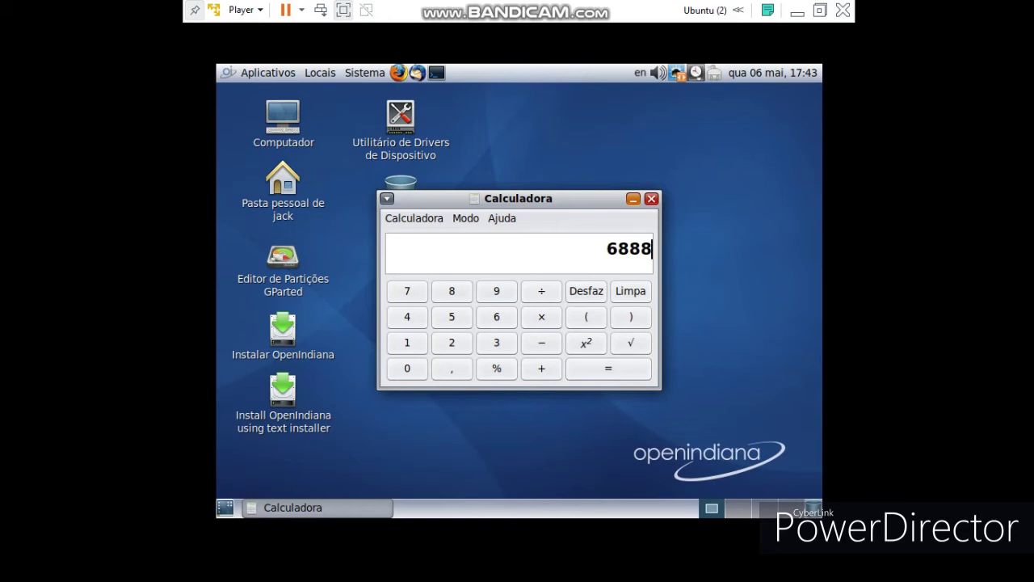
left_click(651, 198)
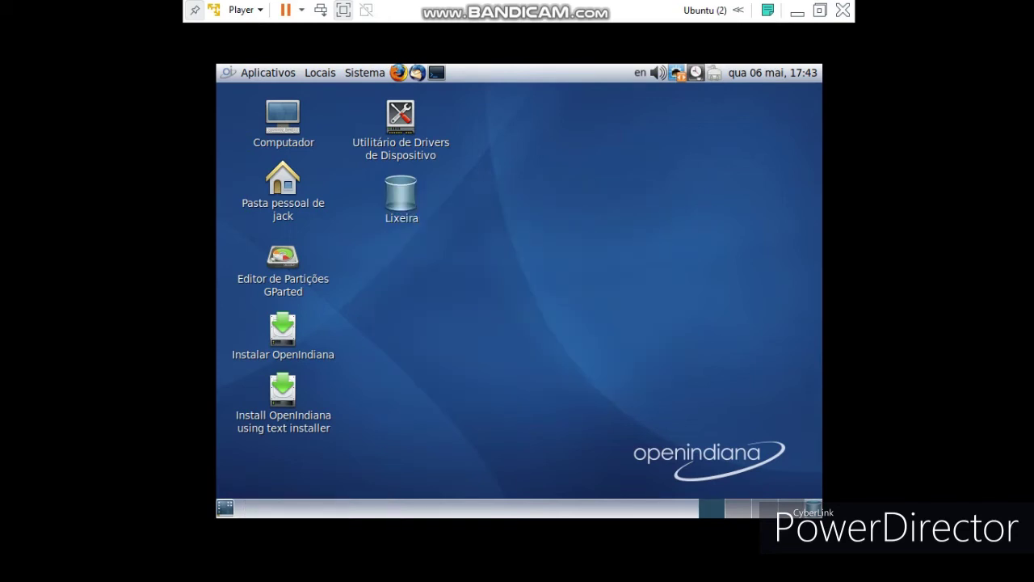
Step: Open the Atril document viewer from the Escritório application category and close its window
key("alt+F1")
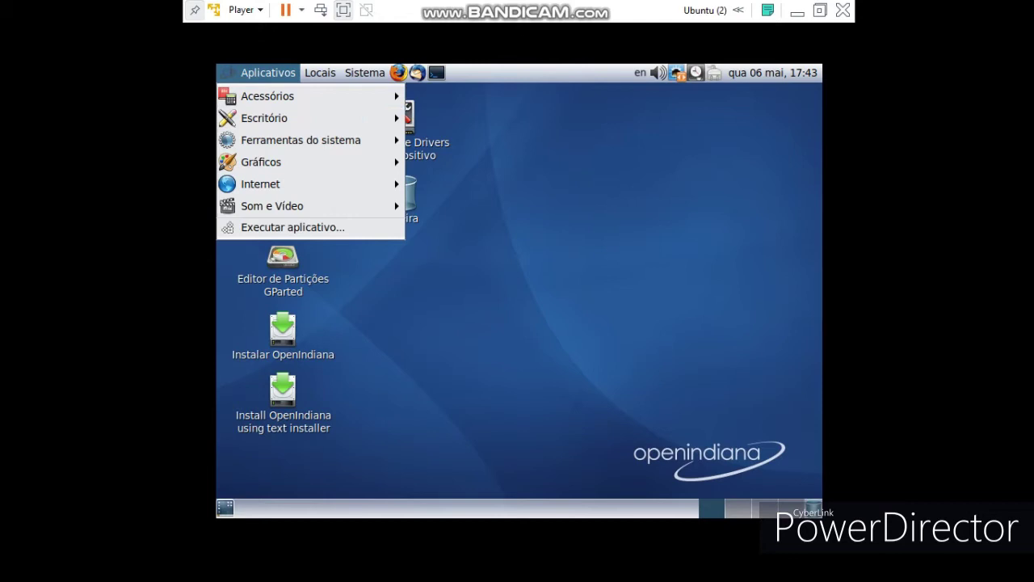
key("Down")
key("Down")
key("Right")
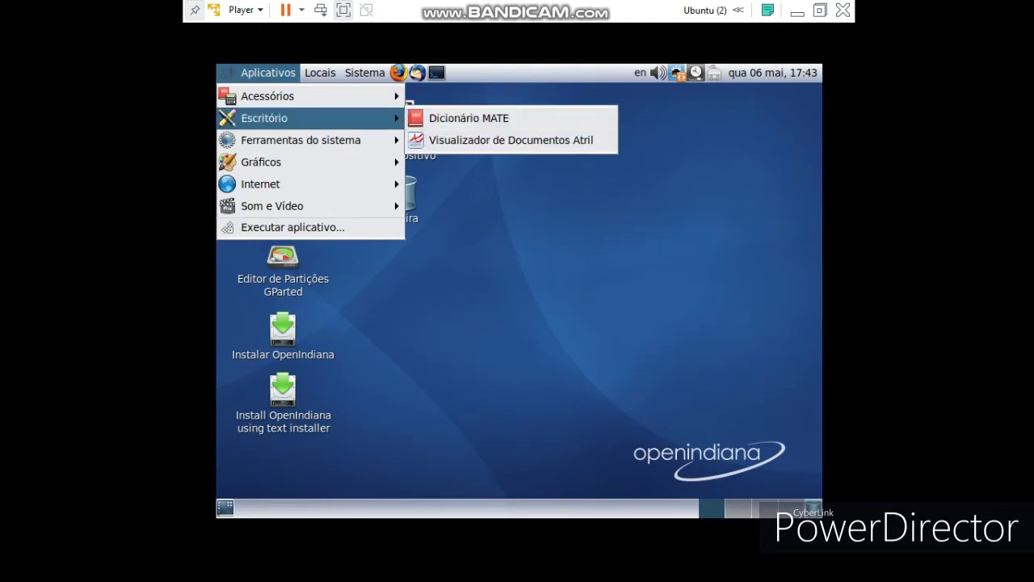
left_click(475, 141)
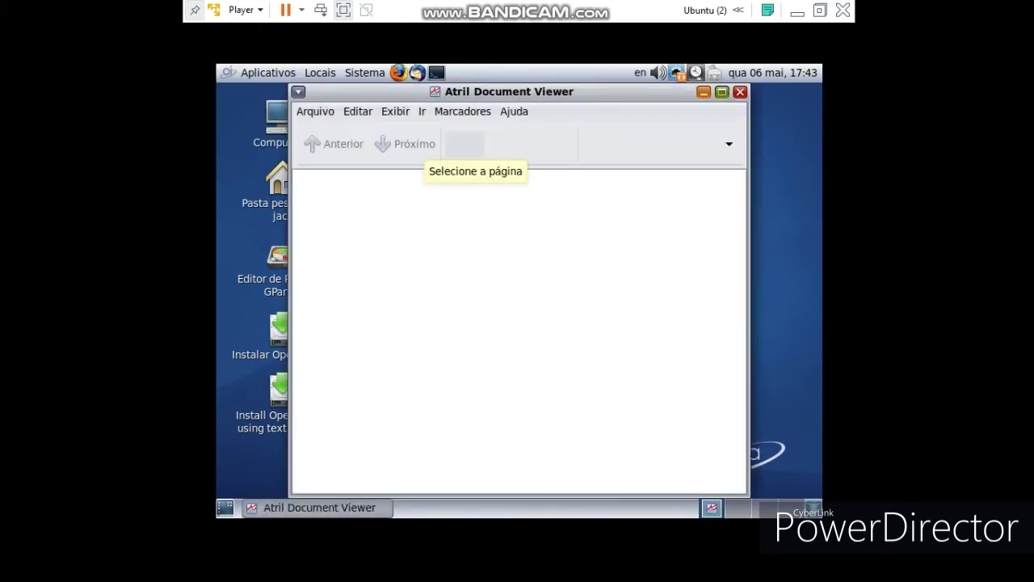
left_click(739, 91)
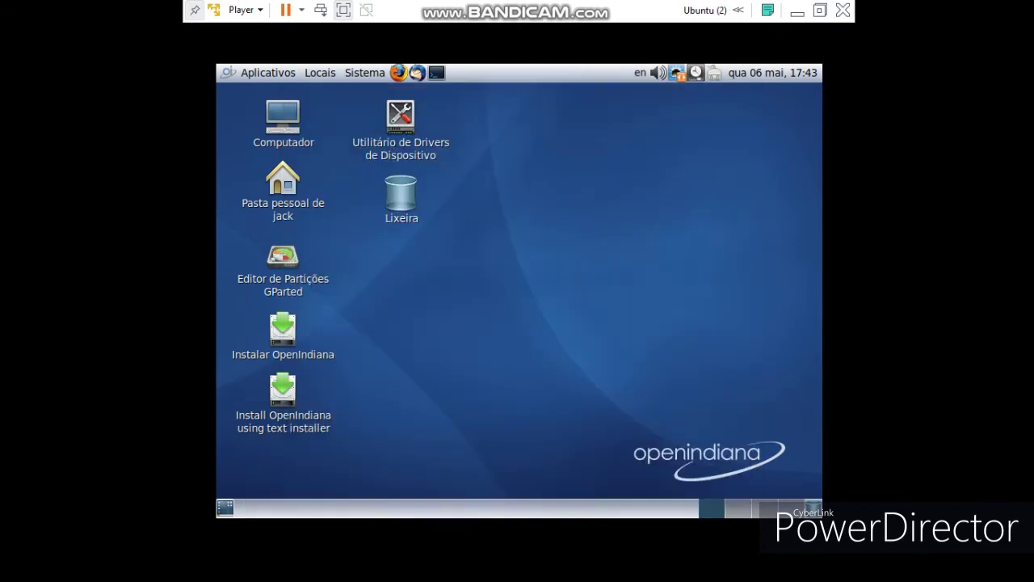
Step: Open the Caja file manager from the Ferramentas do sistema category, view the home folder, and close it
left_click(267, 73)
mouse_move(323, 140)
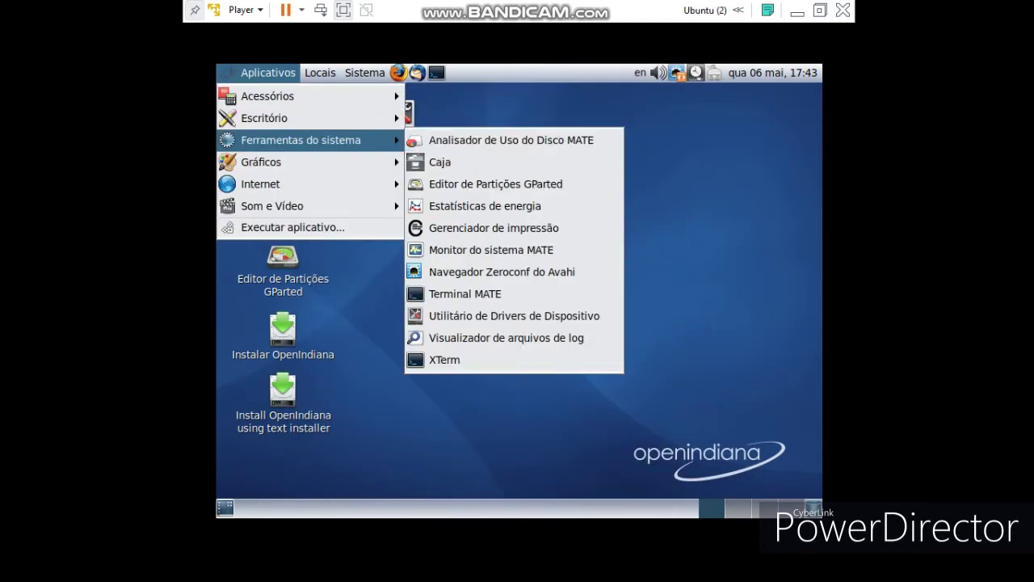
left_click(440, 162)
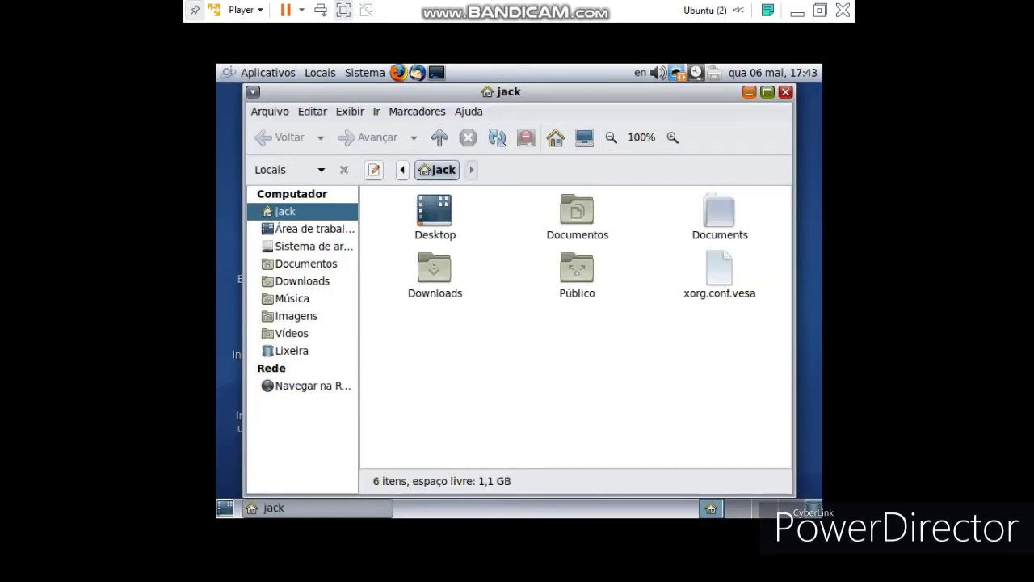
key("alt+F4")
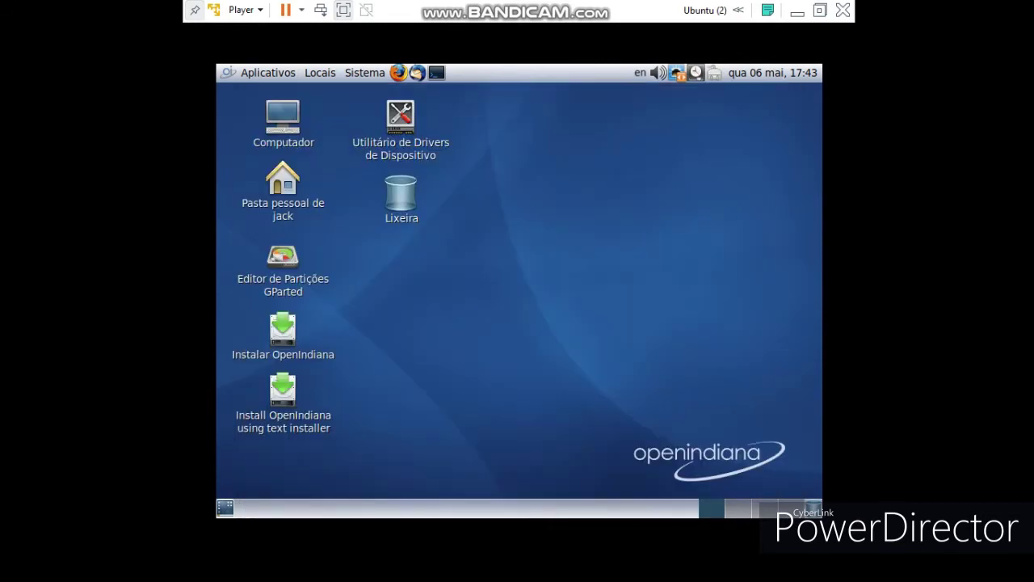
Step: Launch Terminal MATE from the Ferramentas do sistema application category
key("alt+F1")
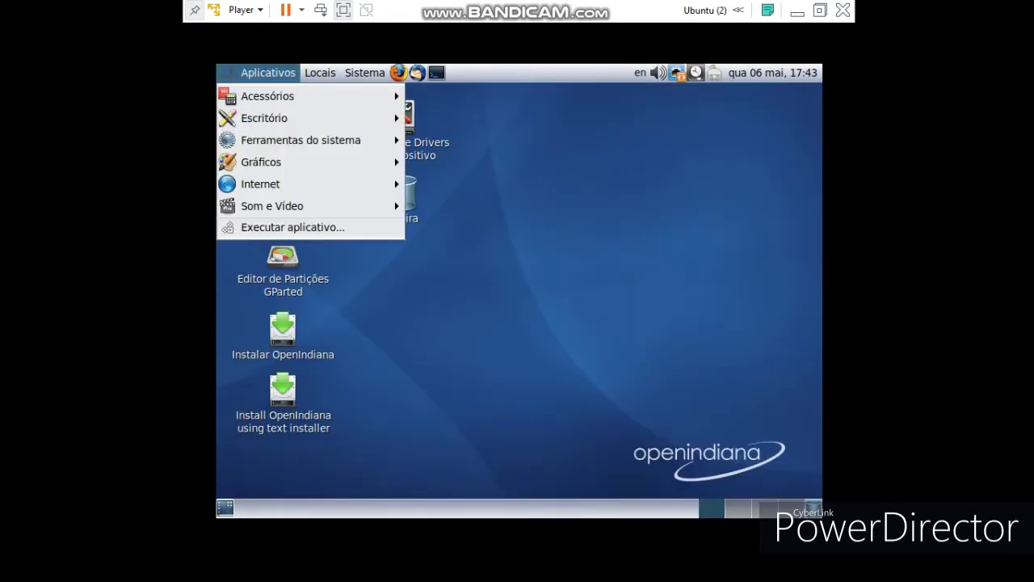
mouse_move(310, 140)
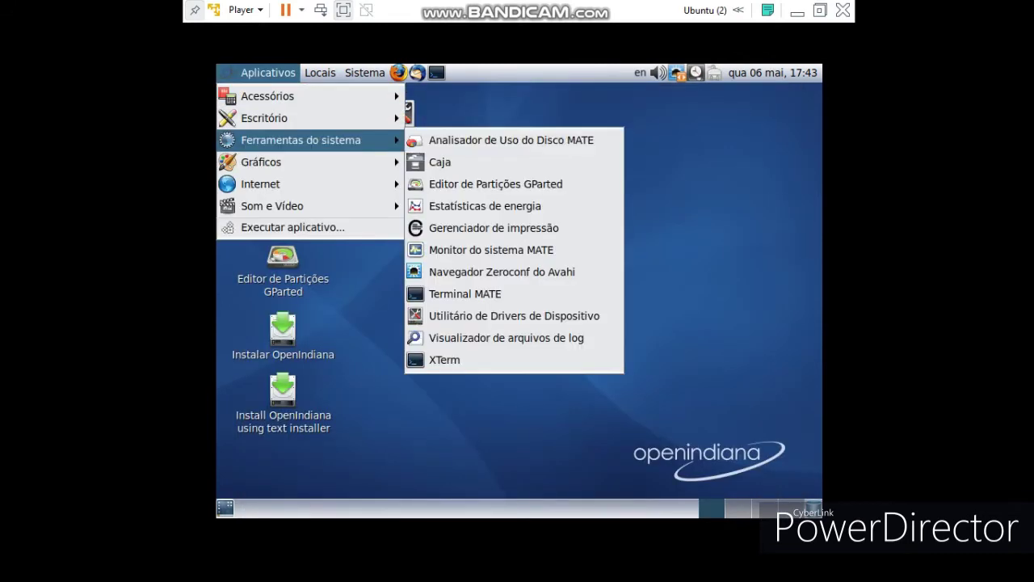
key("Down")
key("Down")
key("Down")
key("Down")
key("Down")
key("Down")
key("Down")
key("Down")
key("Return")
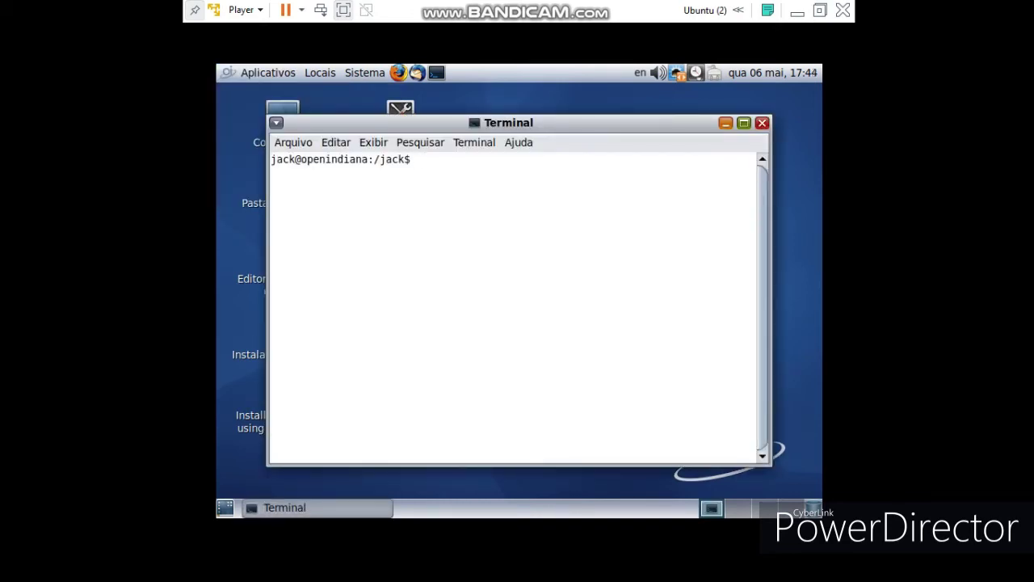
Step: List the home folder's contents with the dir command and close the terminal
type("dir")
key("Return")
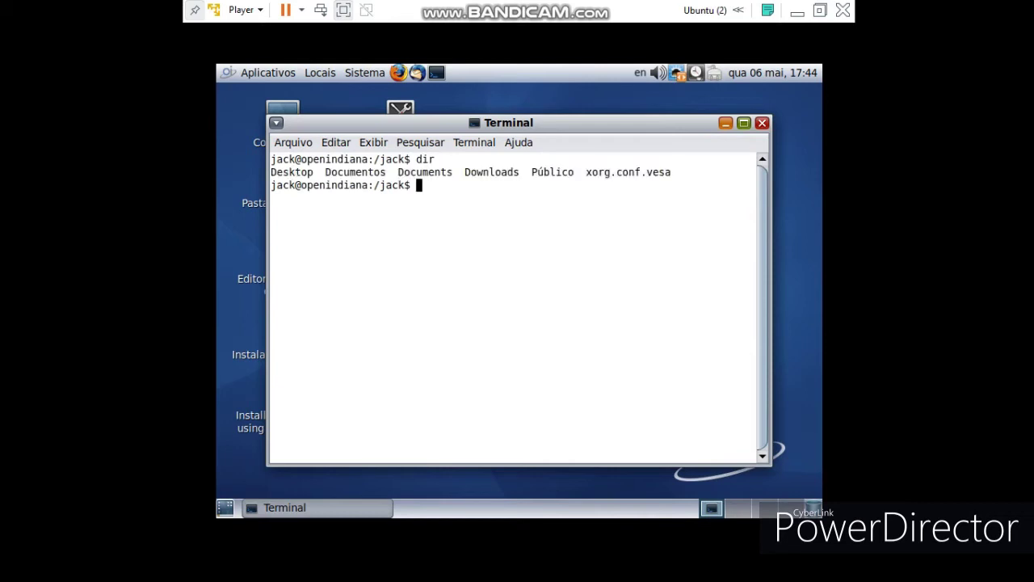
left_click(761, 123)
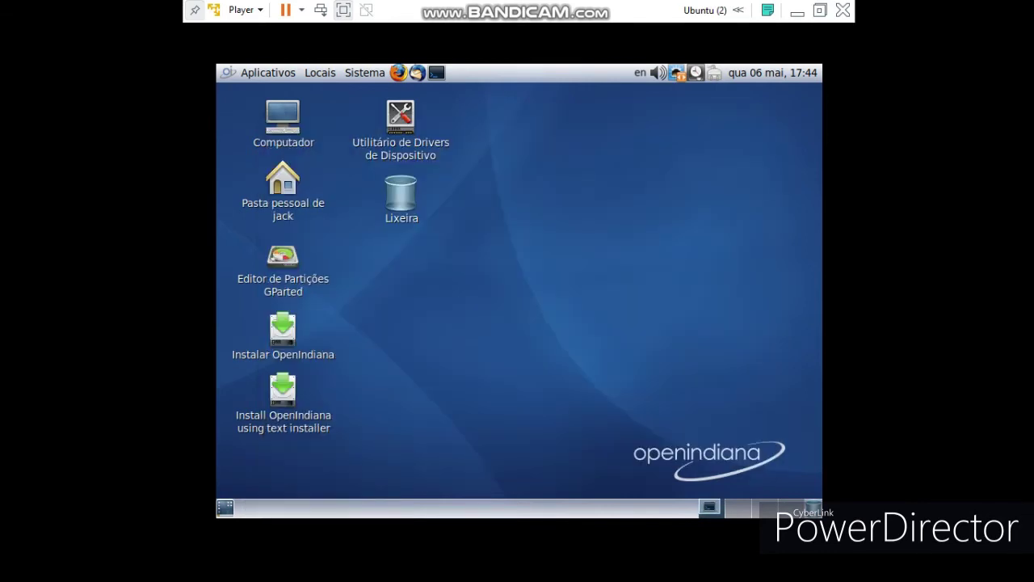
Step: Try to open Ripper de CD from the Som e Vídeo category and dismiss the error dialog
left_click(268, 73)
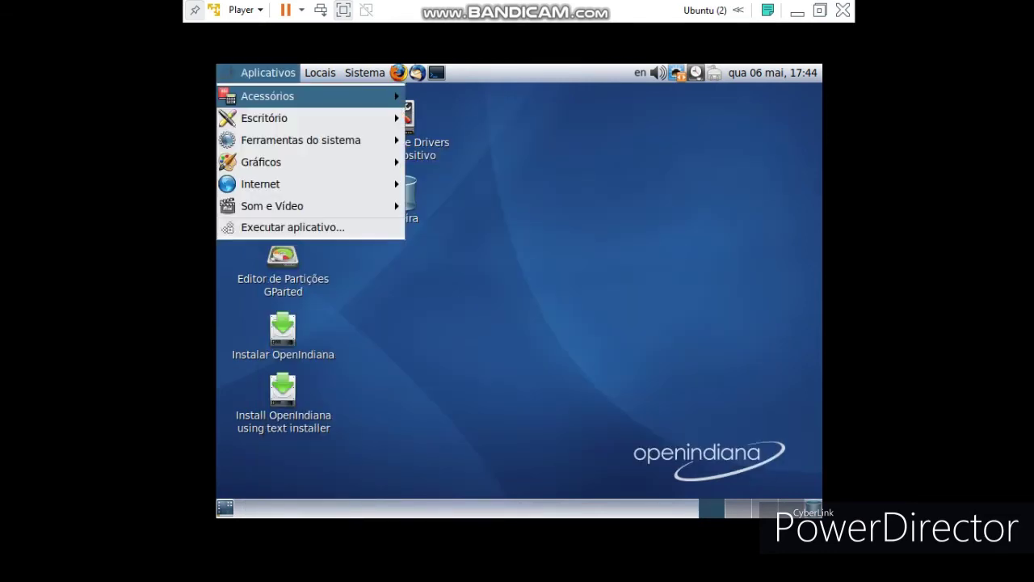
mouse_move(307, 206)
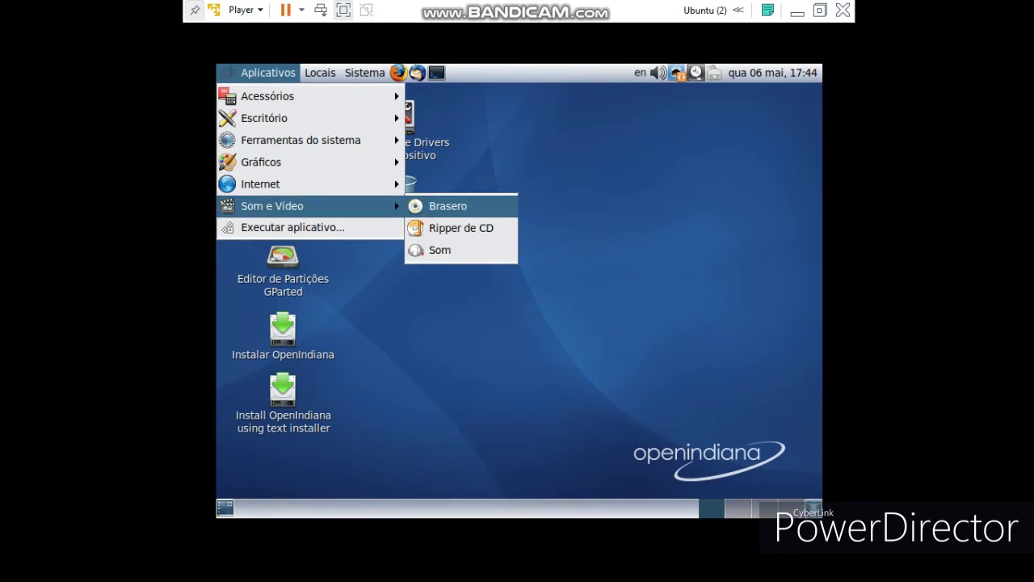
left_click(460, 227)
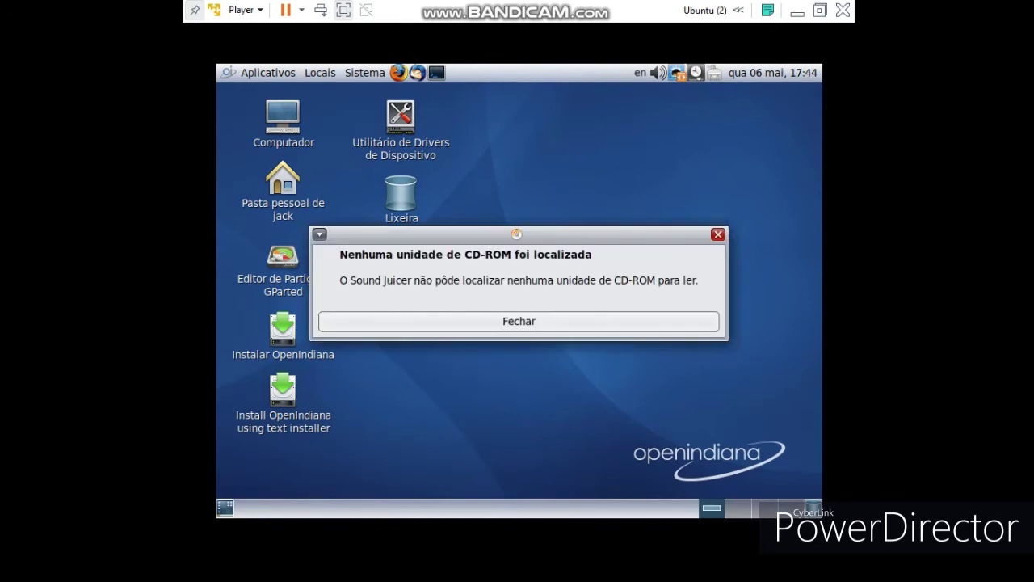
key("Return")
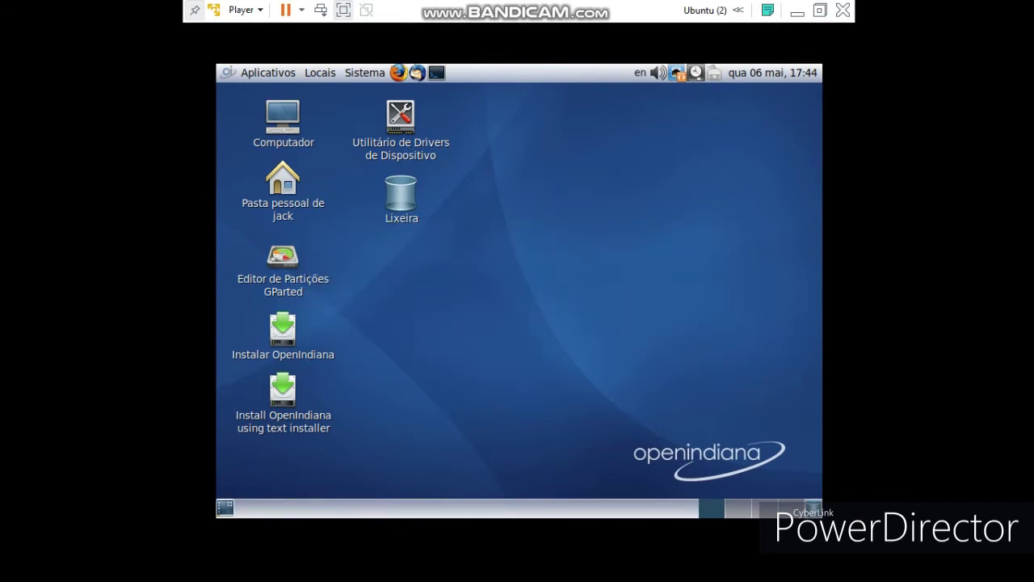
Step: Open the Aparência preferences from the system's appearance settings
left_click(319, 73)
key("Right")
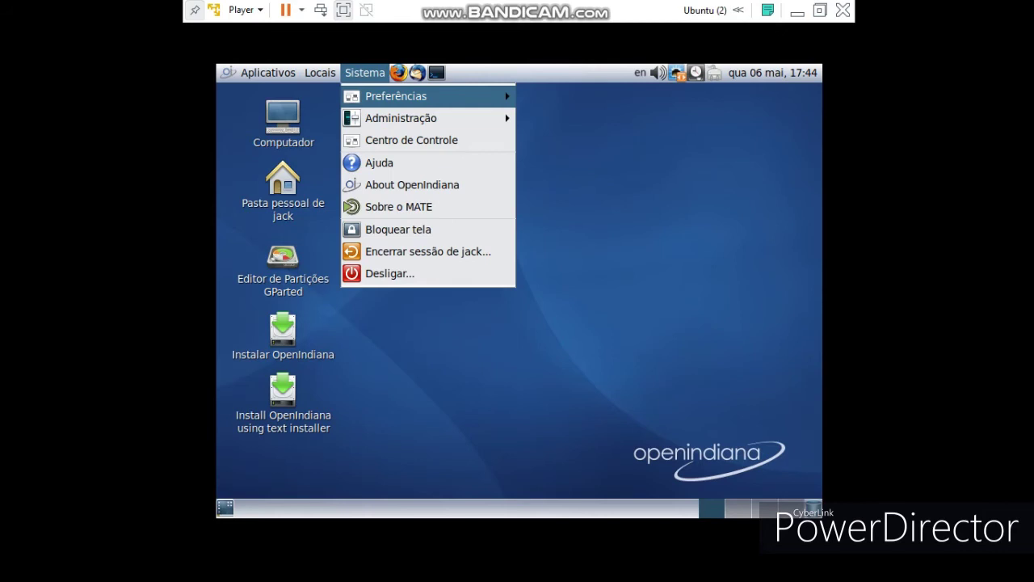
key("Right")
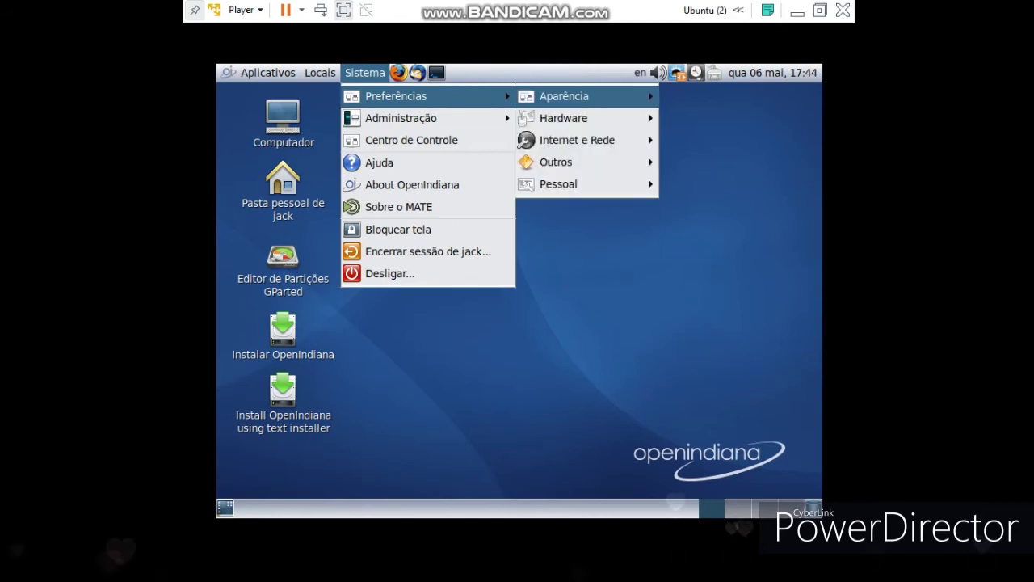
key("Right")
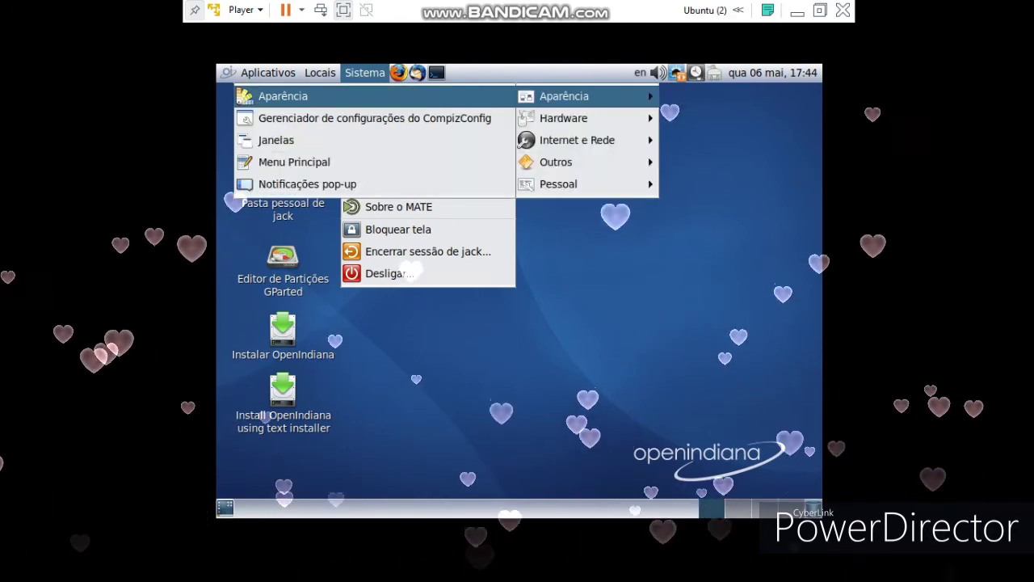
key("Return")
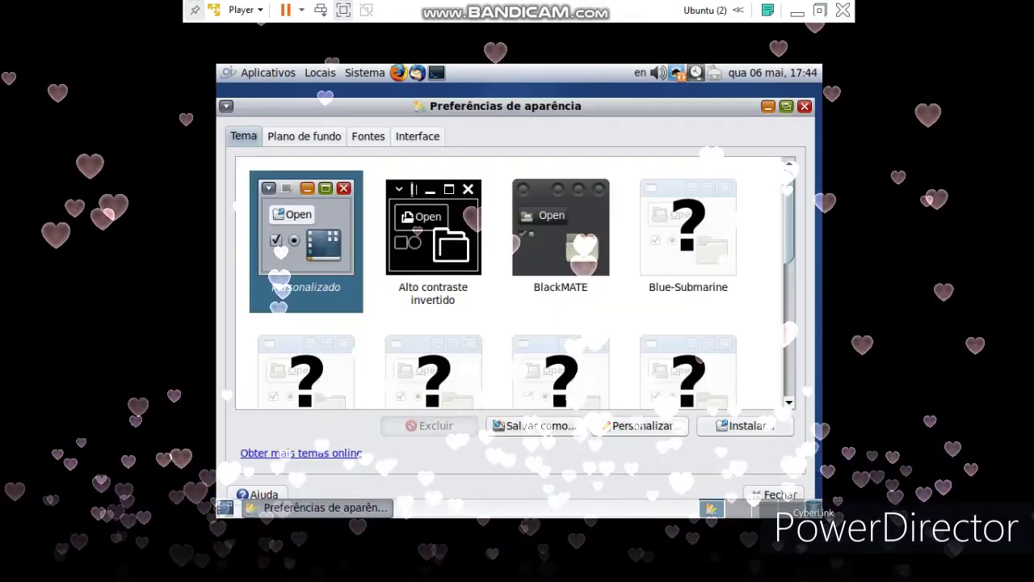
Step: Look through the available desktop themes and apply the Dark Nimbus theme
scroll(509, 283, "down", 3)
scroll(517, 283, "down", 3)
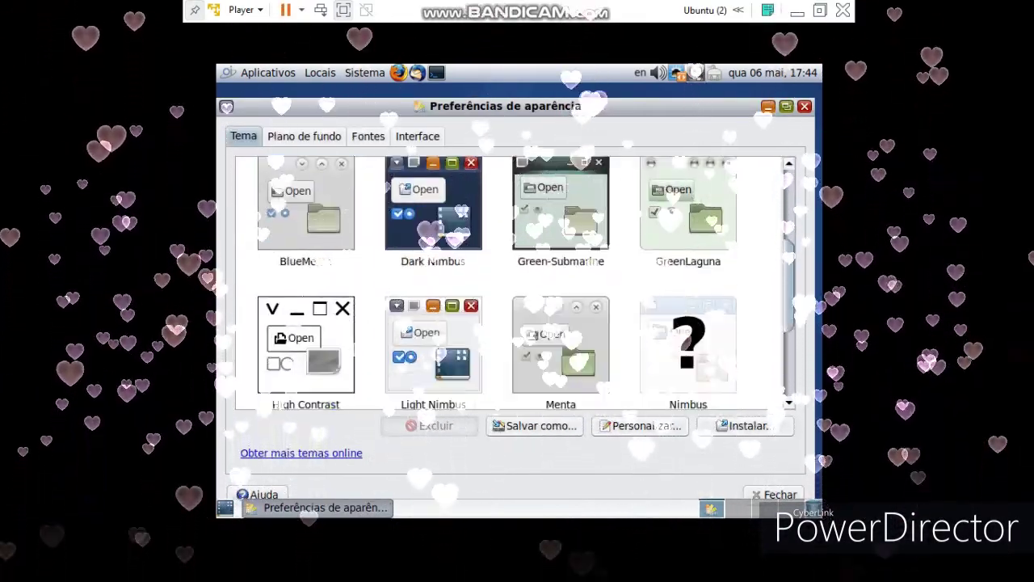
scroll(517, 283, "down", 1)
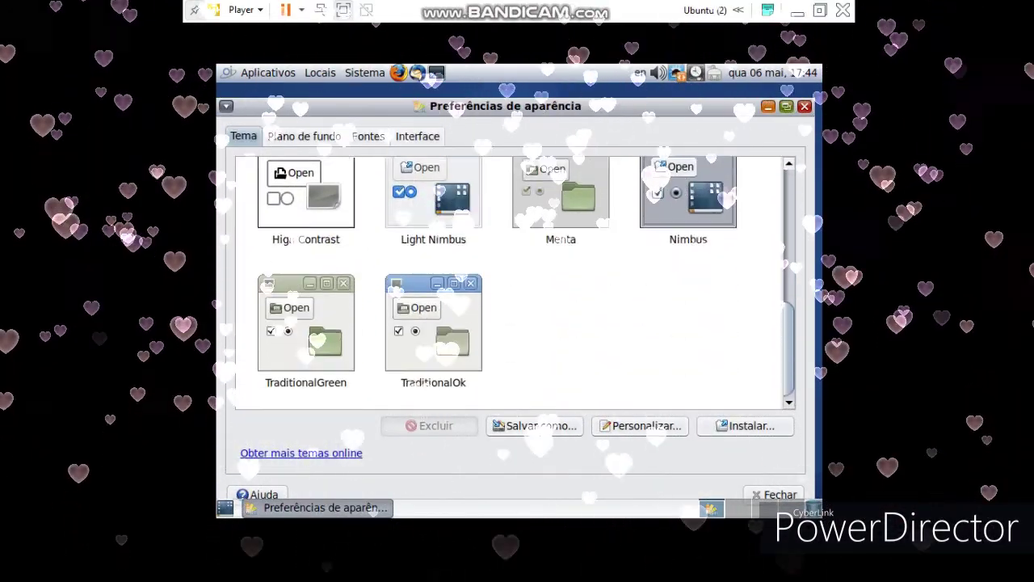
scroll(517, 283, "up", 4)
left_click(434, 295)
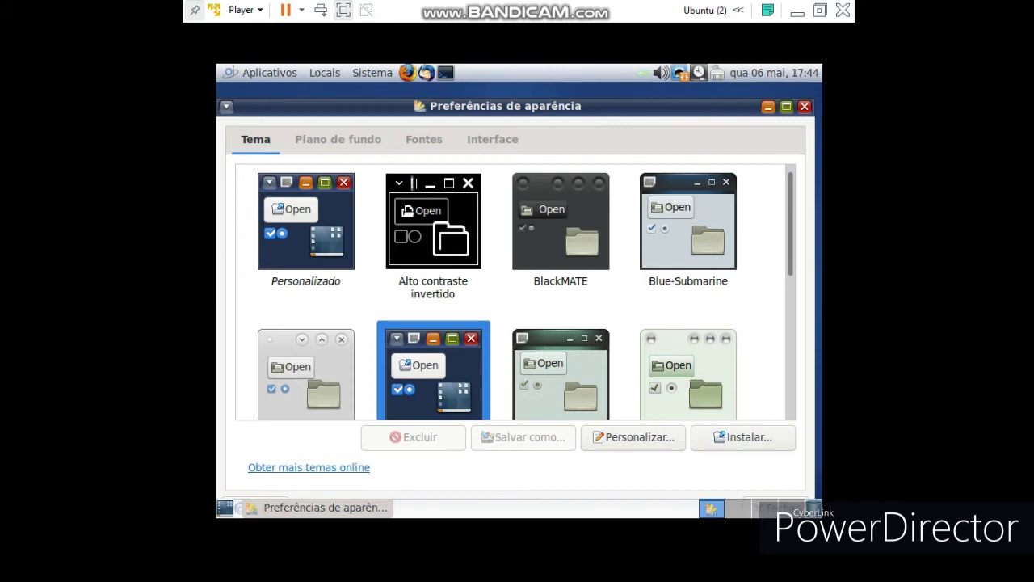
Step: Browse the desktop backgrounds, view and dismiss the dialog for adding one, and close the appearance preferences
left_click(338, 140)
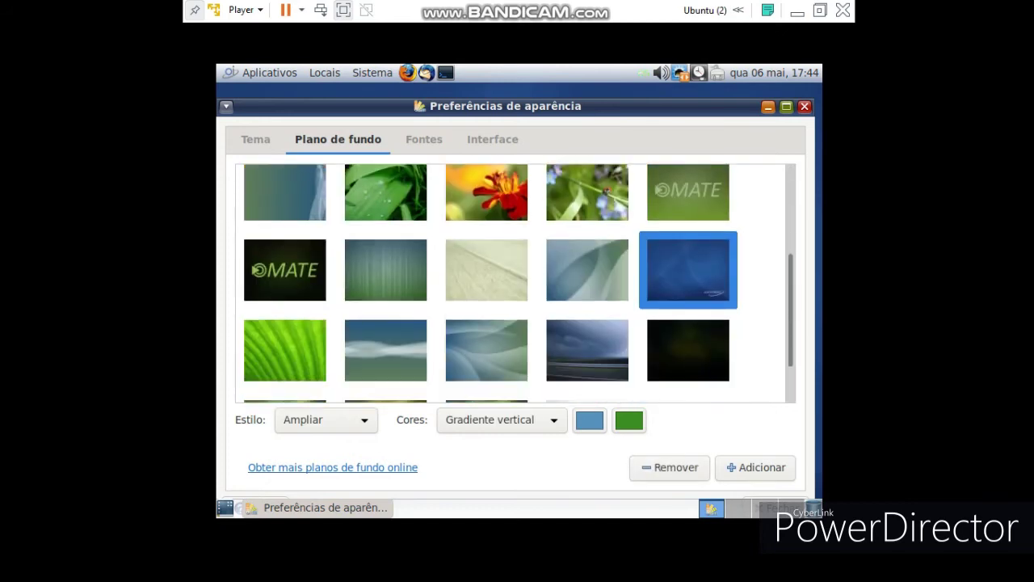
scroll(516, 283, "down", 2)
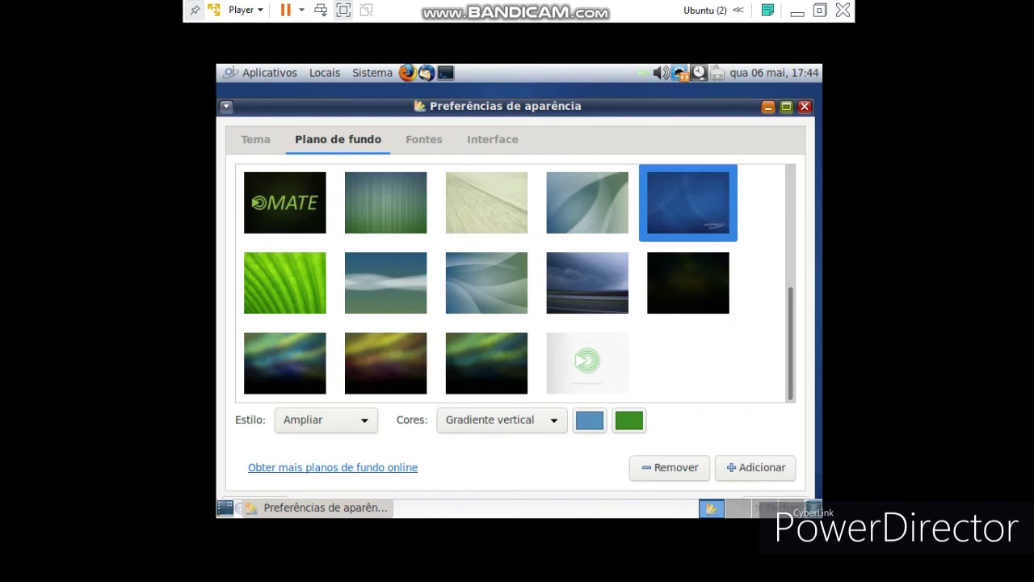
left_click(755, 468)
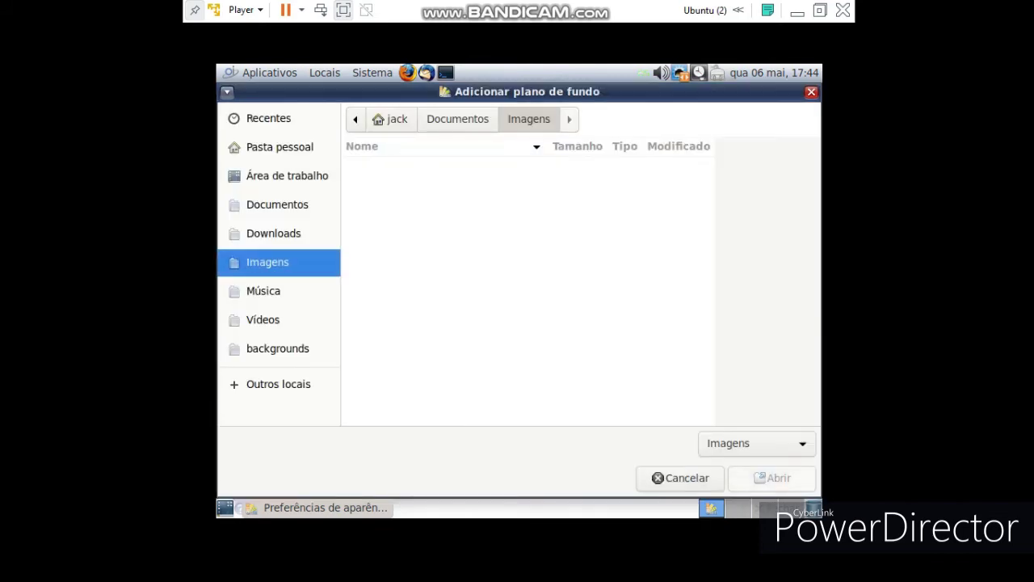
left_click(811, 92)
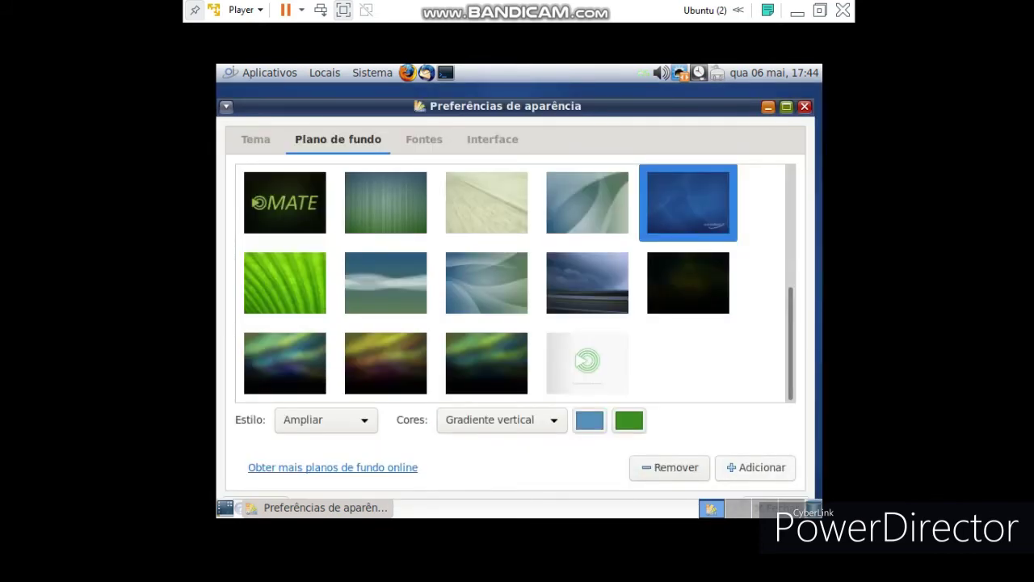
left_click(804, 107)
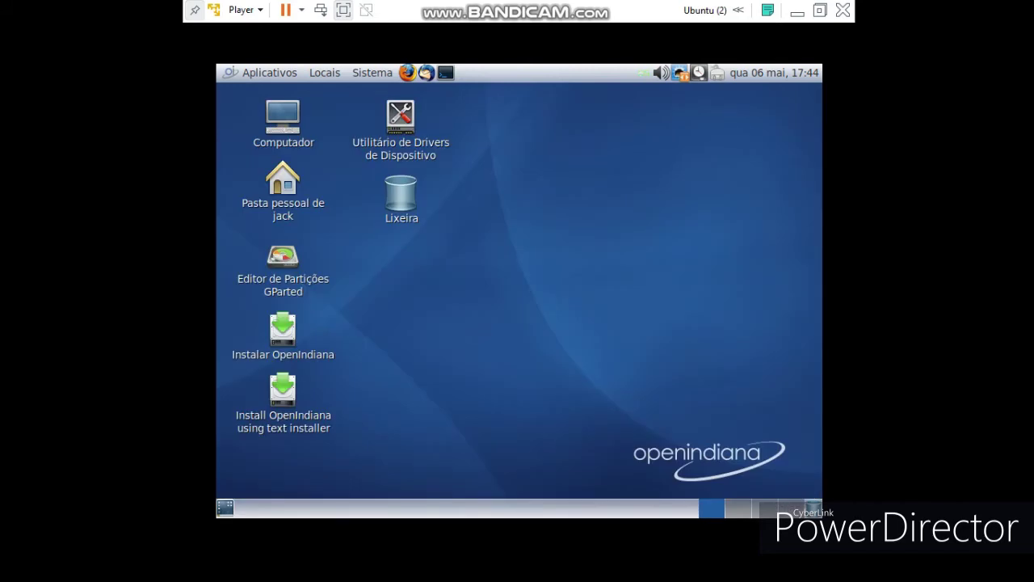
Step: Open the Centro de Controle, view the power management preferences in its Hardware group, and close that dialog
left_click(325, 73)
mouse_move(372, 73)
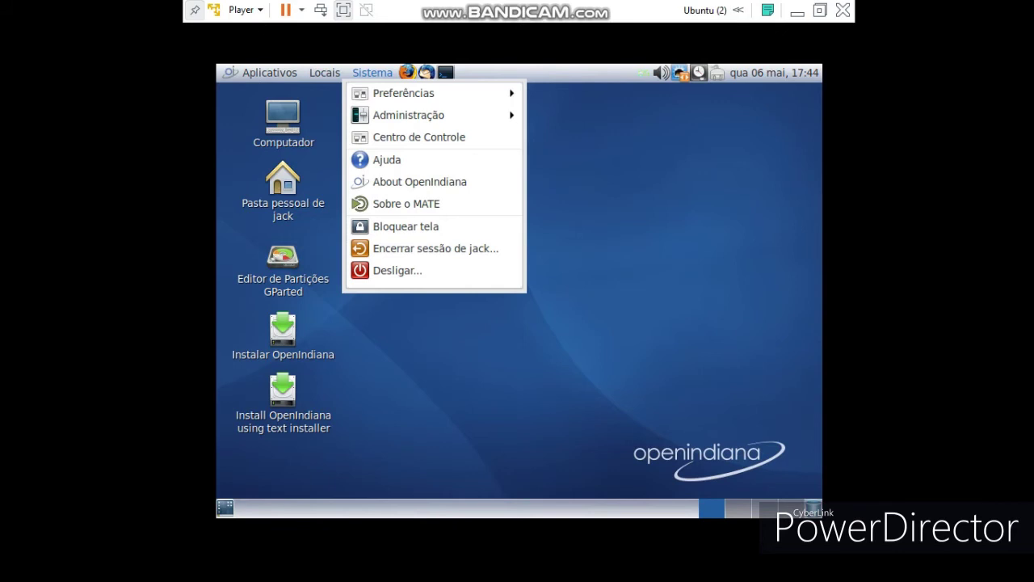
left_click(418, 136)
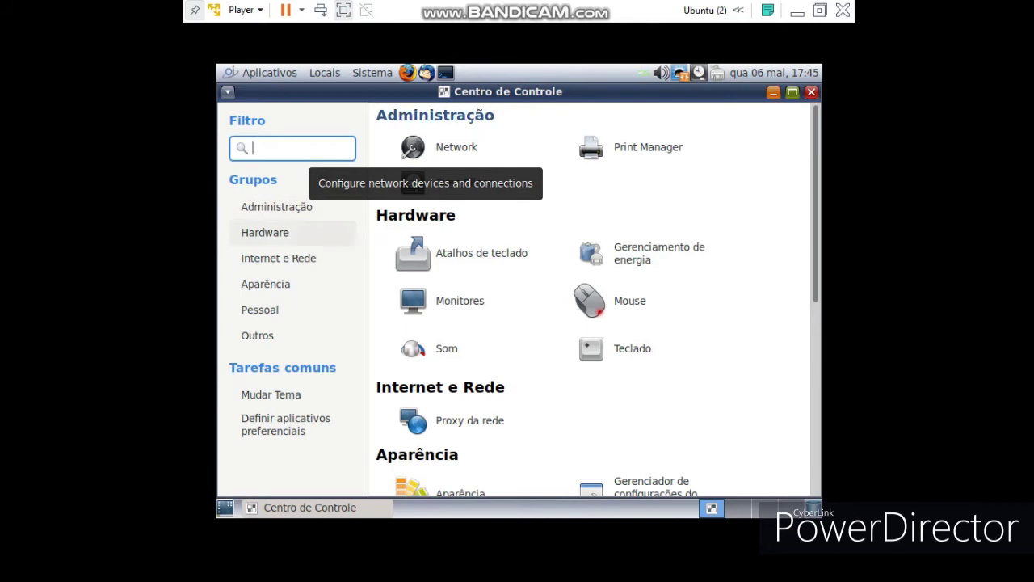
left_click(264, 231)
left_click(646, 154)
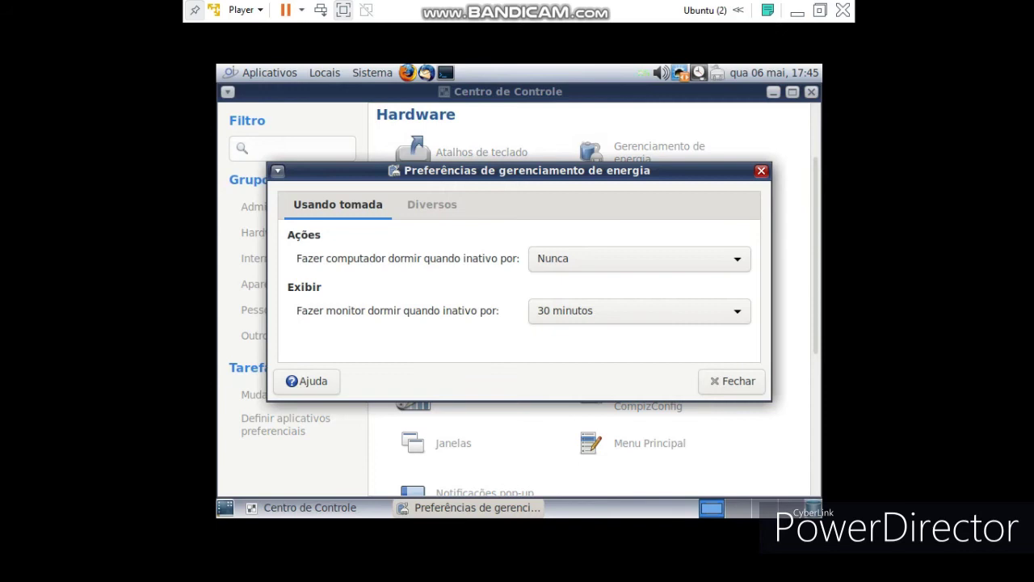
left_click(732, 380)
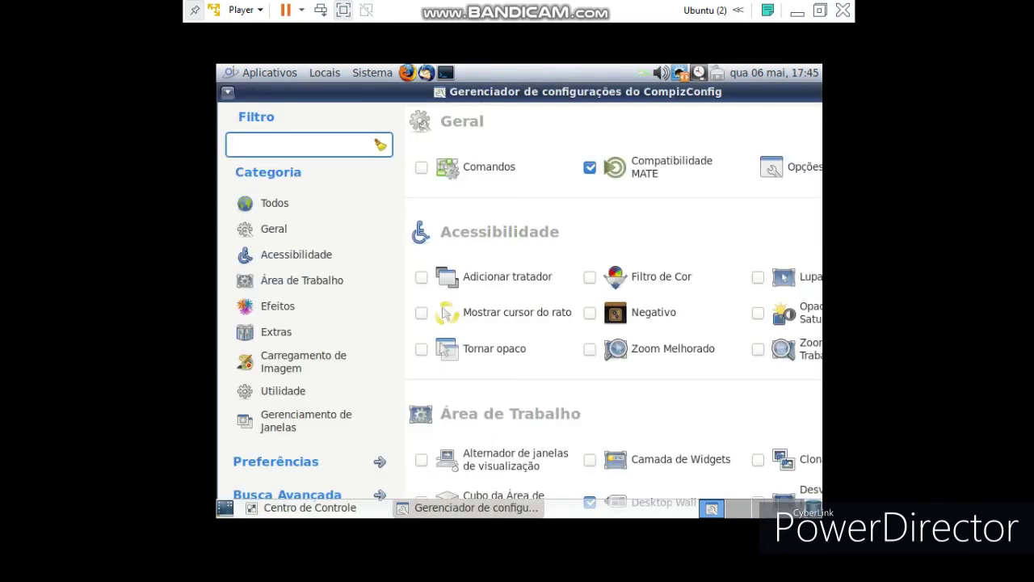
Step: Examine the Acessibilidade, Área de Trabalho and Efeitos plugins in the CompizConfig settings manager
scroll(613, 307, "down", 3)
scroll(614, 307, "down", 2)
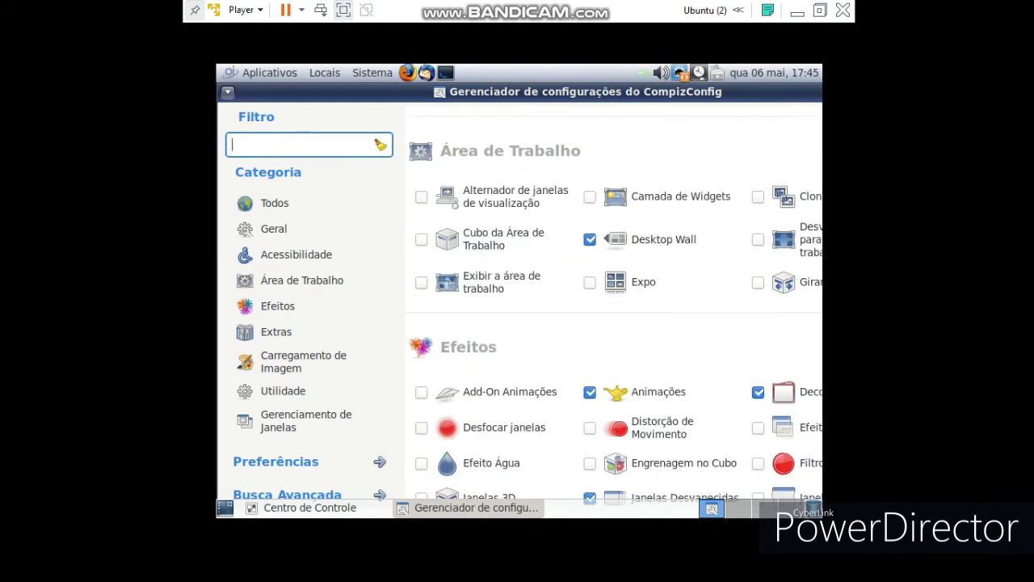
scroll(614, 307, "up", 2)
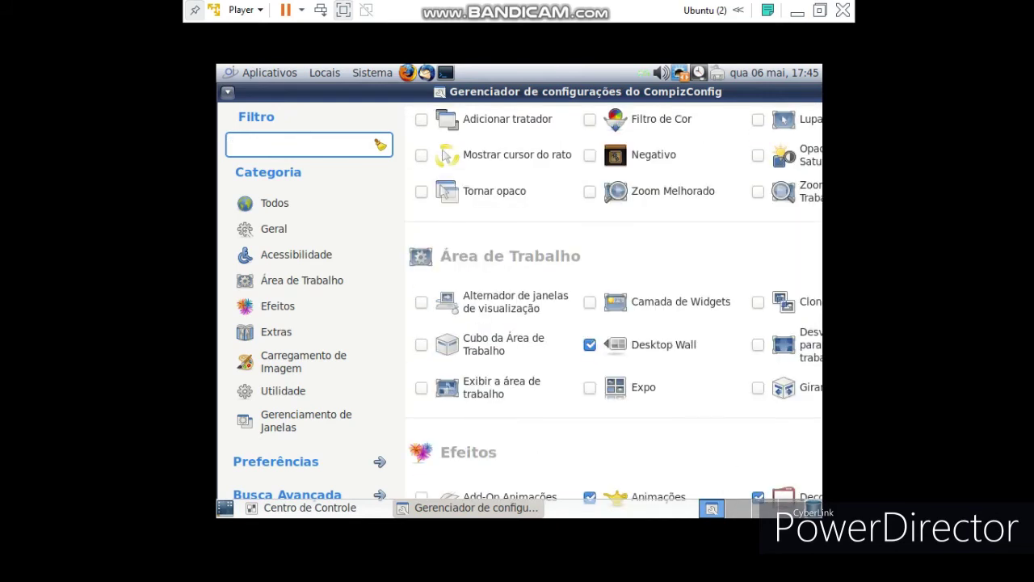
scroll(614, 307, "down", 1)
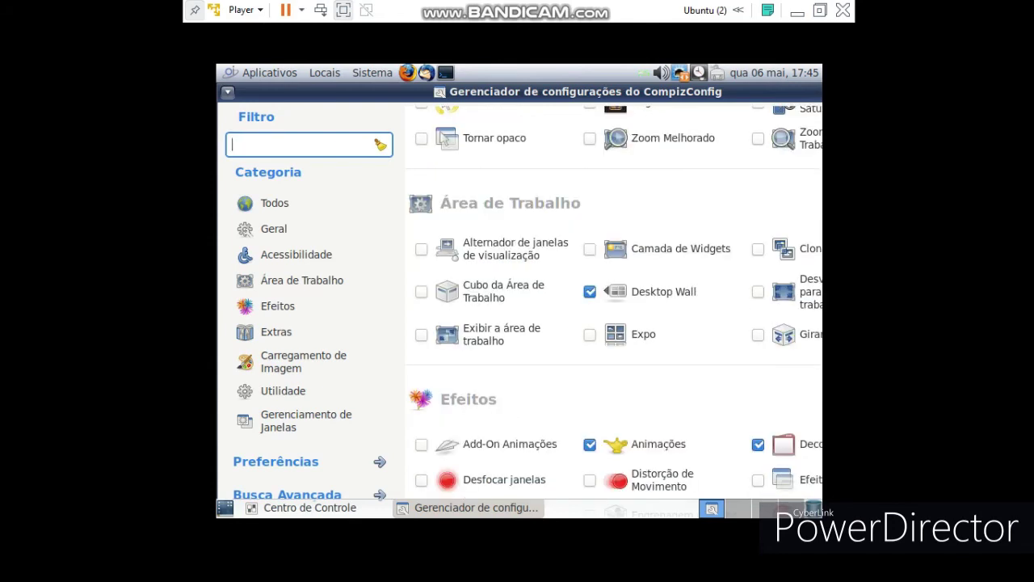
Step: View the general settings of the Cubo da Área de Trabalho plugin, fit the window to the screen, and return to the plugin list
left_click(492, 291)
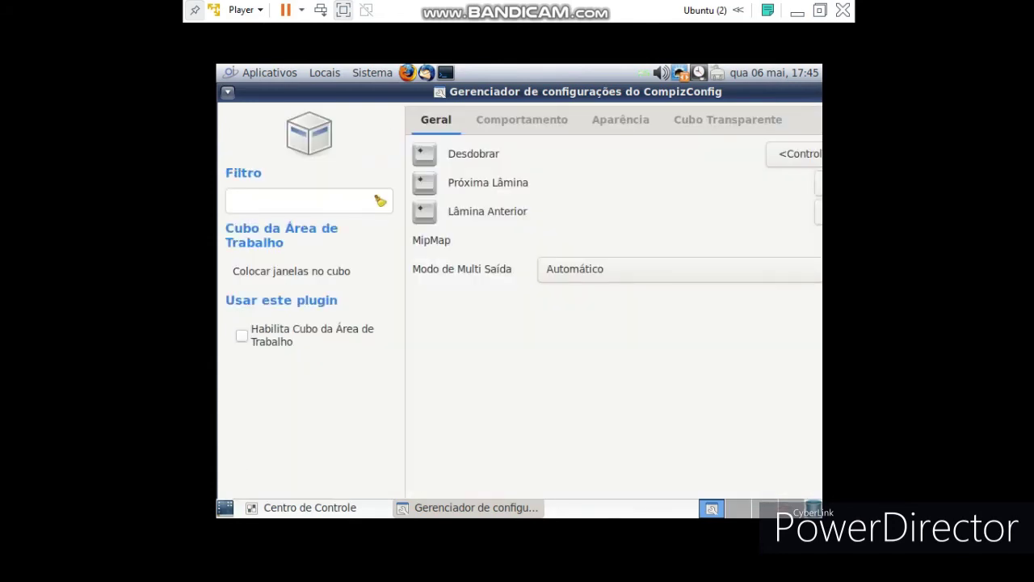
left_click_drag(586, 92, 444, 140)
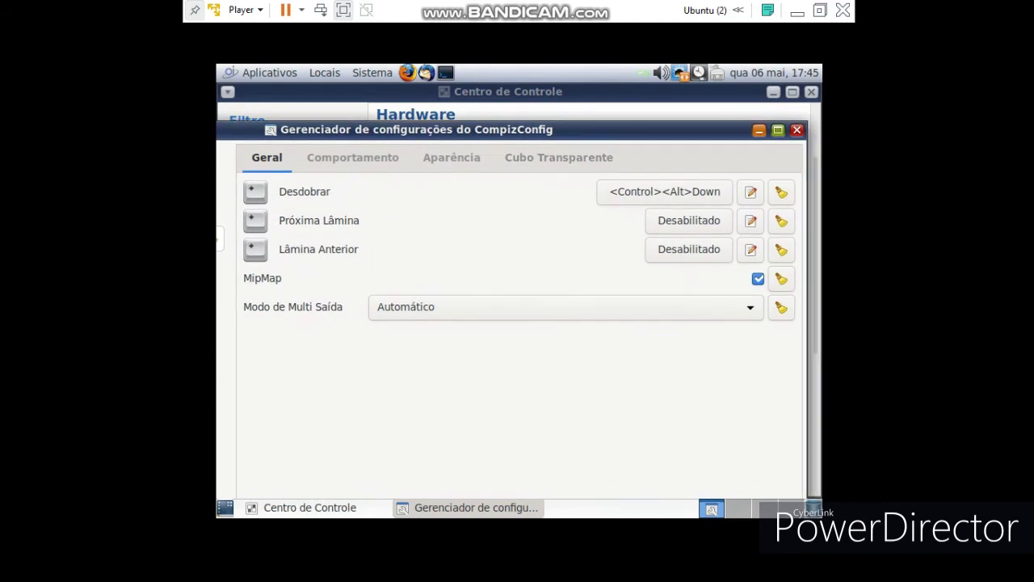
left_click(777, 129)
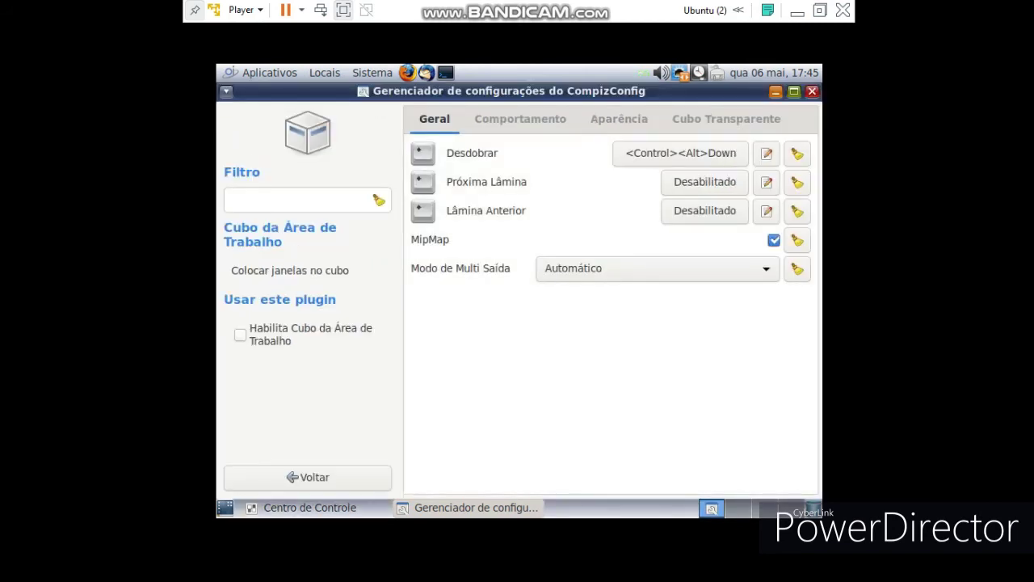
left_click(308, 477)
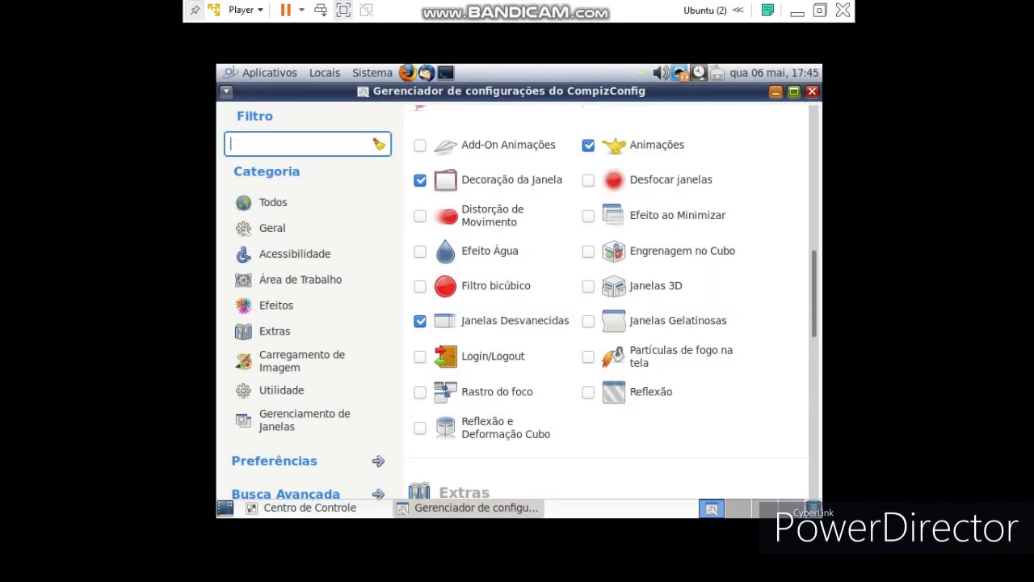
Step: Examine the Efeitos, Extras, Carregamento de Imagem, Utilidade and Gerenciamento de Janelas plugins in the CompizConfig settings manager
scroll(605, 307, "down", 2)
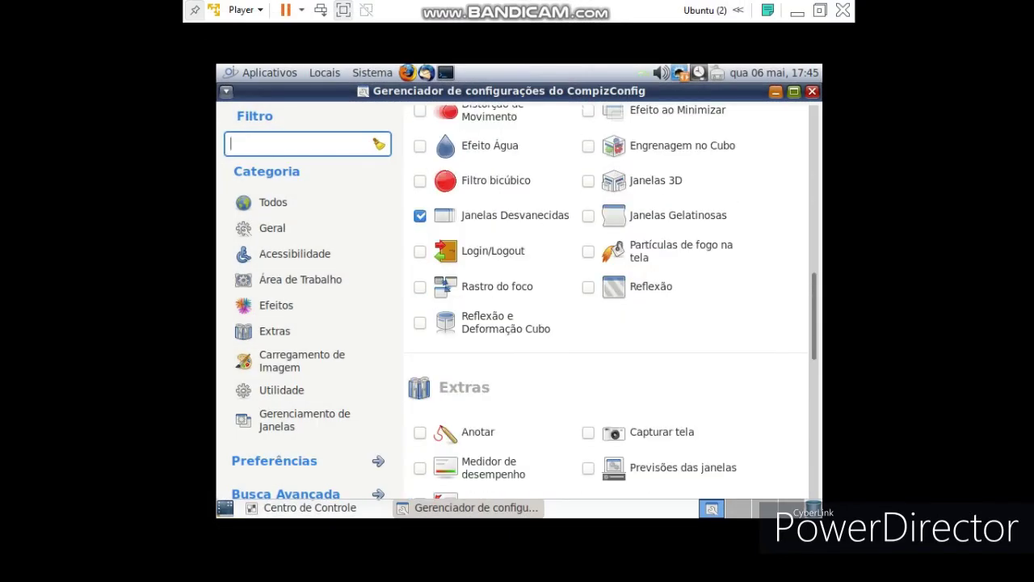
scroll(606, 307, "down", 4)
scroll(606, 303, "down", 8)
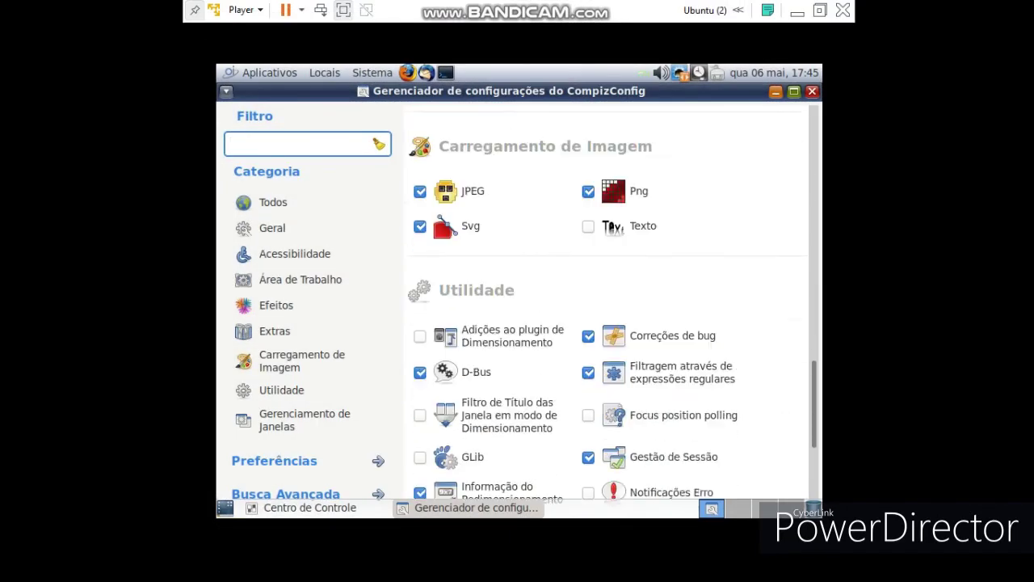
scroll(606, 303, "down", 3)
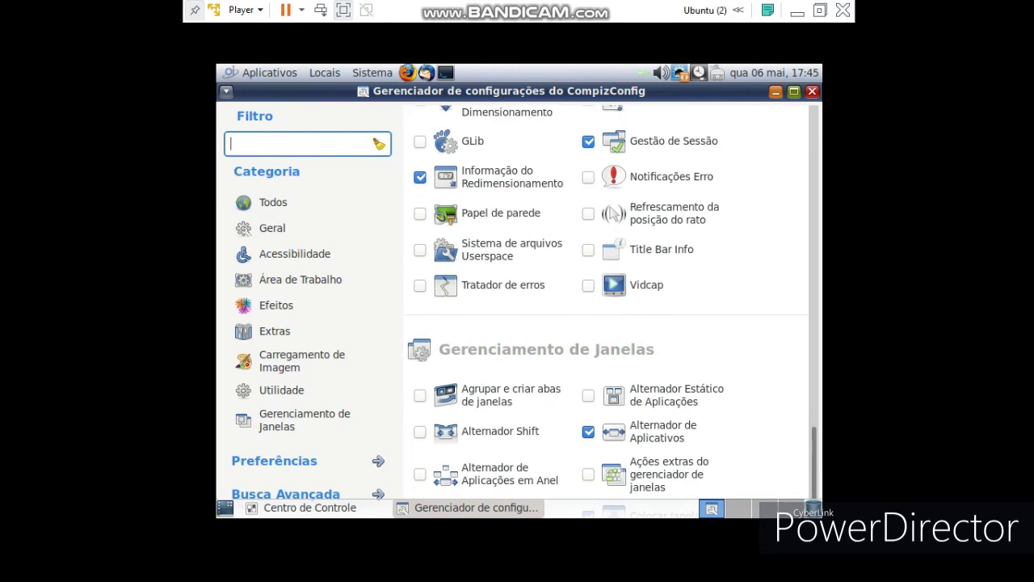
scroll(606, 303, "down", 3)
scroll(605, 303, "up", 2)
scroll(606, 303, "up", 12)
scroll(606, 303, "up", 4)
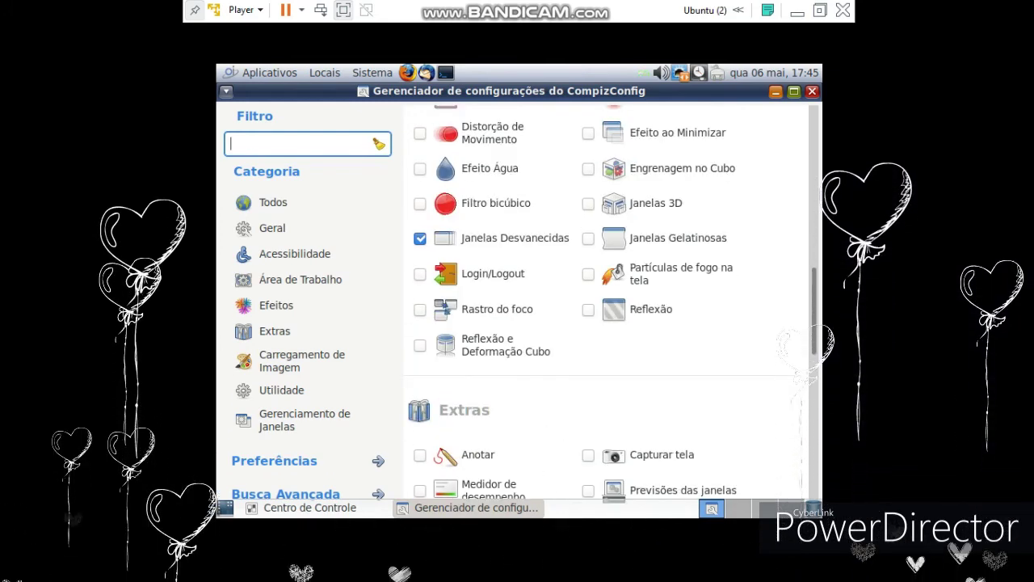
Step: Enable the Janelas Gelatinosas effect, then close the CompizConfig settings manager and the Centro de Controle
left_click(588, 240)
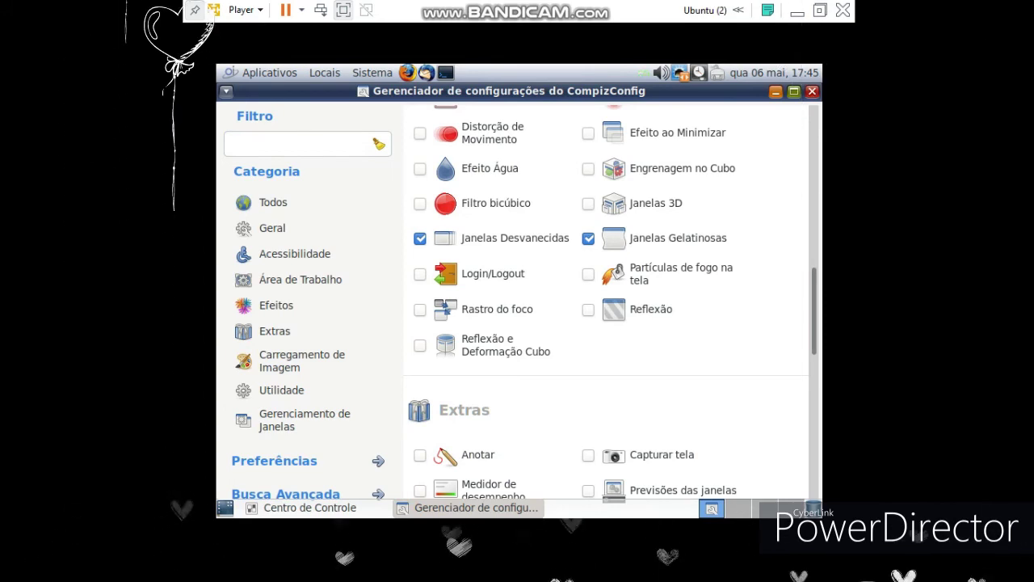
left_click(812, 91)
left_click_drag(703, 91, 668, 136)
left_click(776, 136)
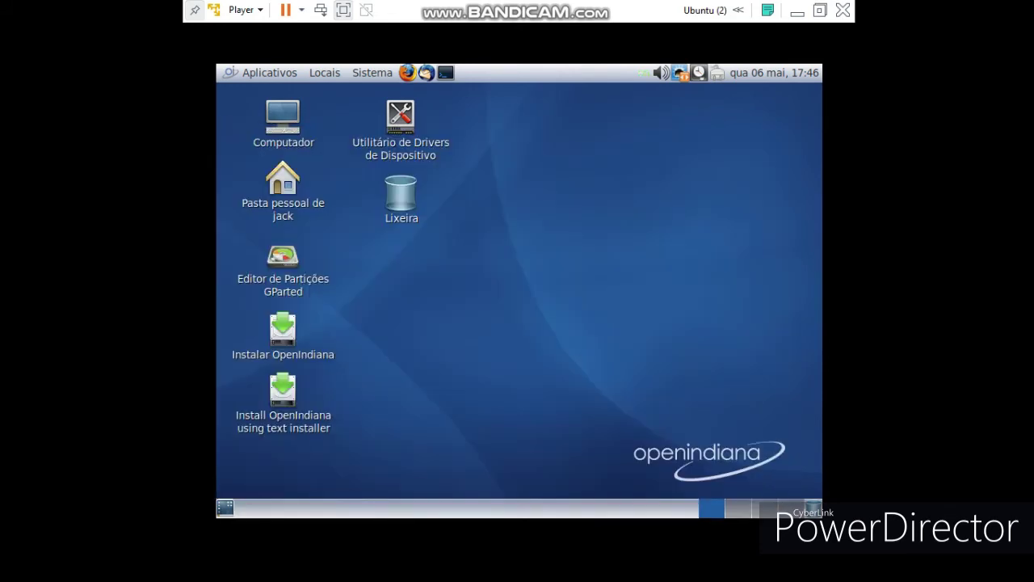
Step: Open a terminal and run compiz with the replace option to restart the window manager
left_click(445, 72)
type("comp")
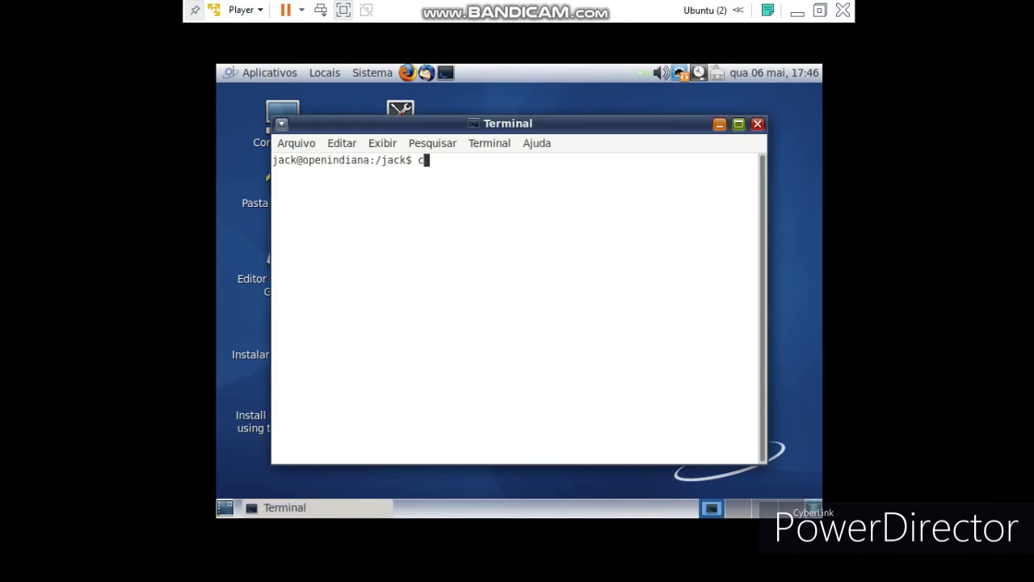
type("iz/replce")
key("BackSpace")
key("BackSpace")
key("BackSpace")
key("BackSpace")
key("BackSpace")
key("BackSpace")
key("BackSpace")
type("/")
key("BackSpace")
type("-")
key("BackSpace")
type(".. replace")
key("Return")
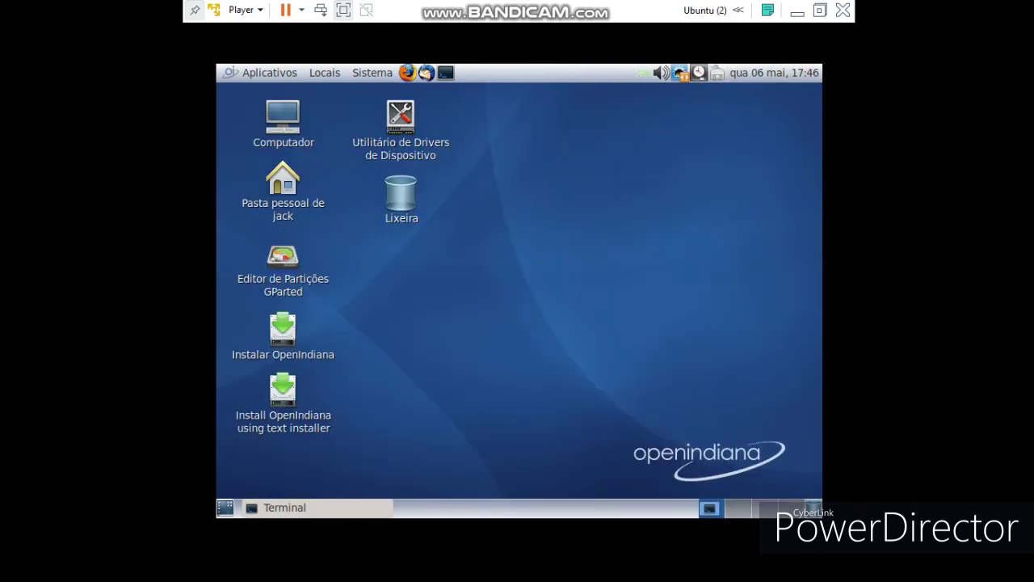
Step: Launch Preferências do IBus from the Outros group of the system preferences
left_click(373, 72)
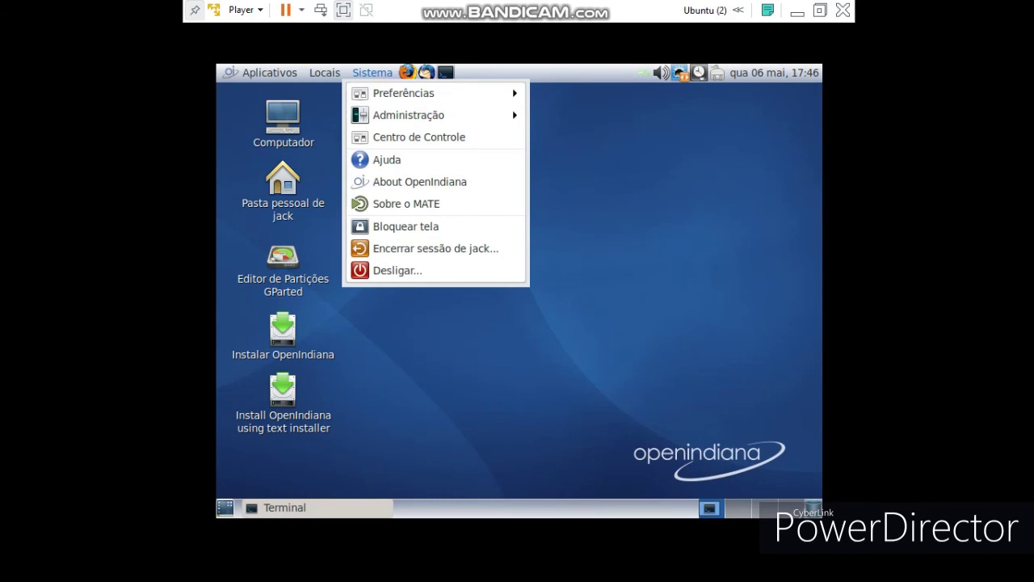
mouse_move(437, 115)
key("Left")
key("Up")
key("Right")
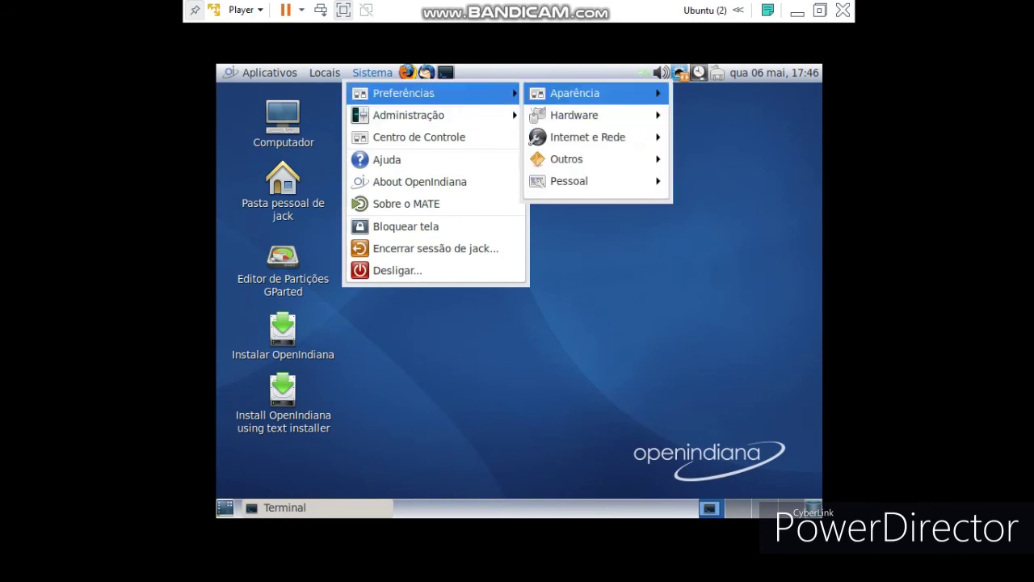
key("Down")
key("Down")
key("Down")
key("Right")
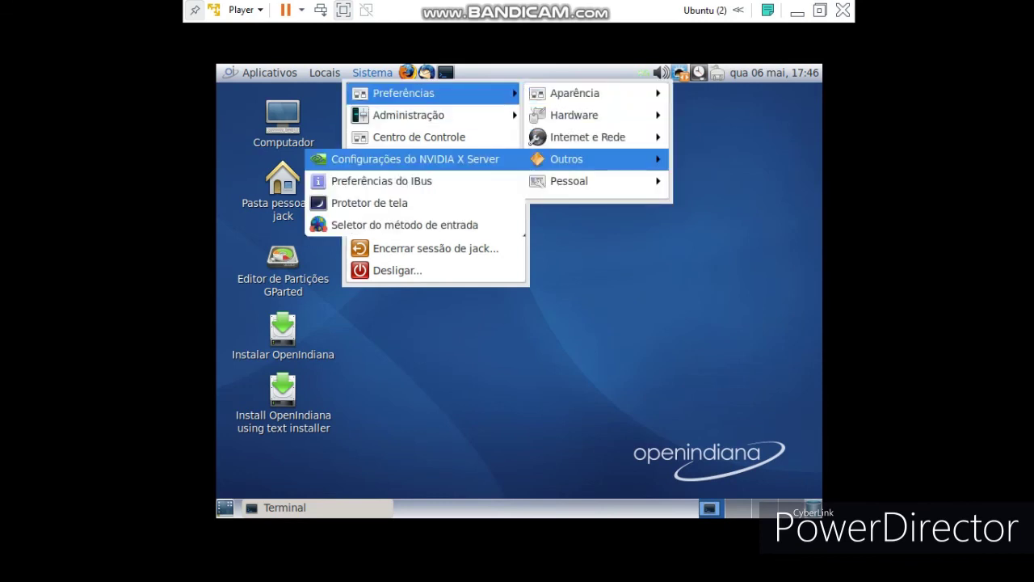
key("Down")
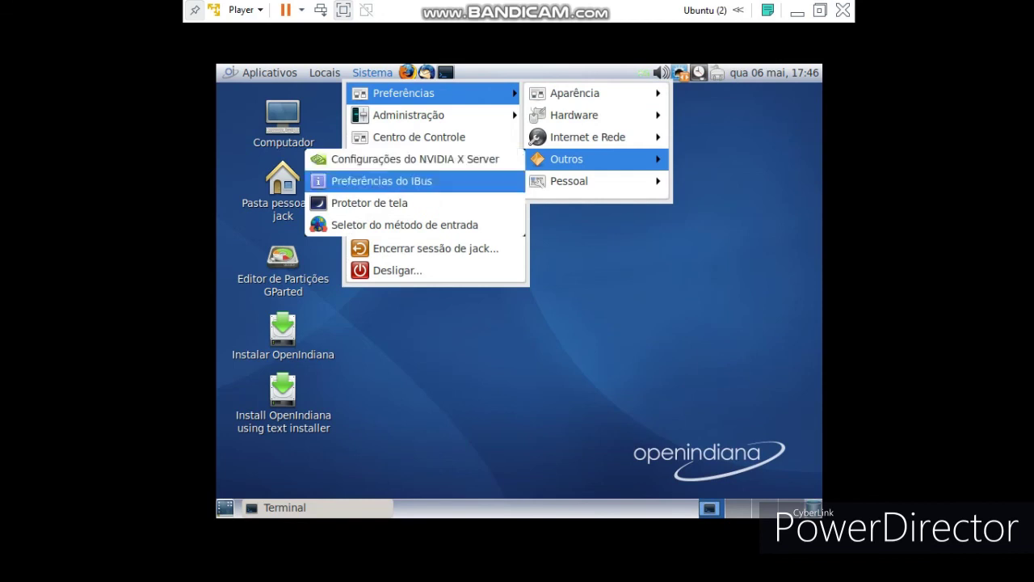
key("Return")
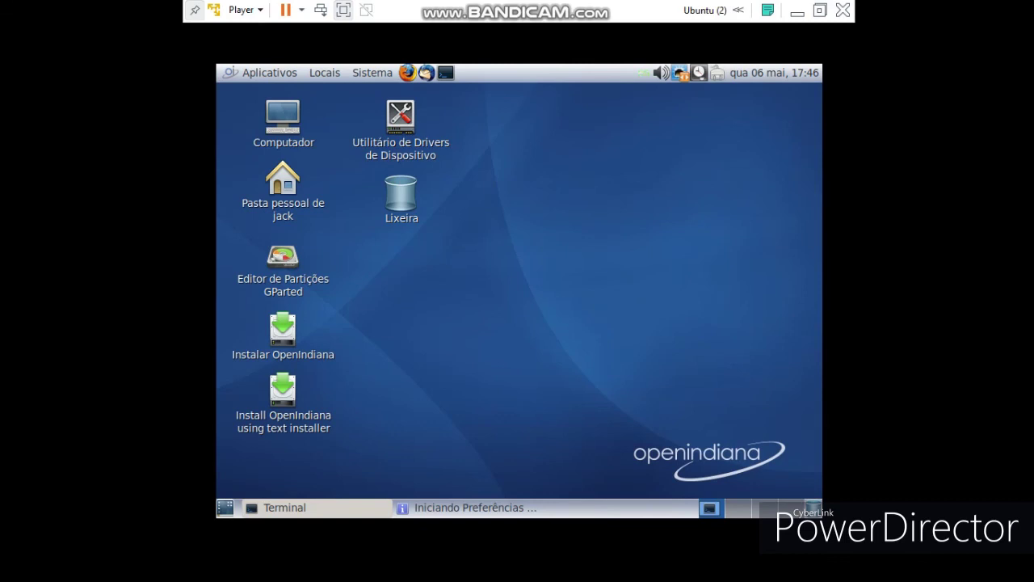
Step: Open Computador in the file manager, view its bookmark options, close the window, and deselect the desktop item
double_click(283, 118)
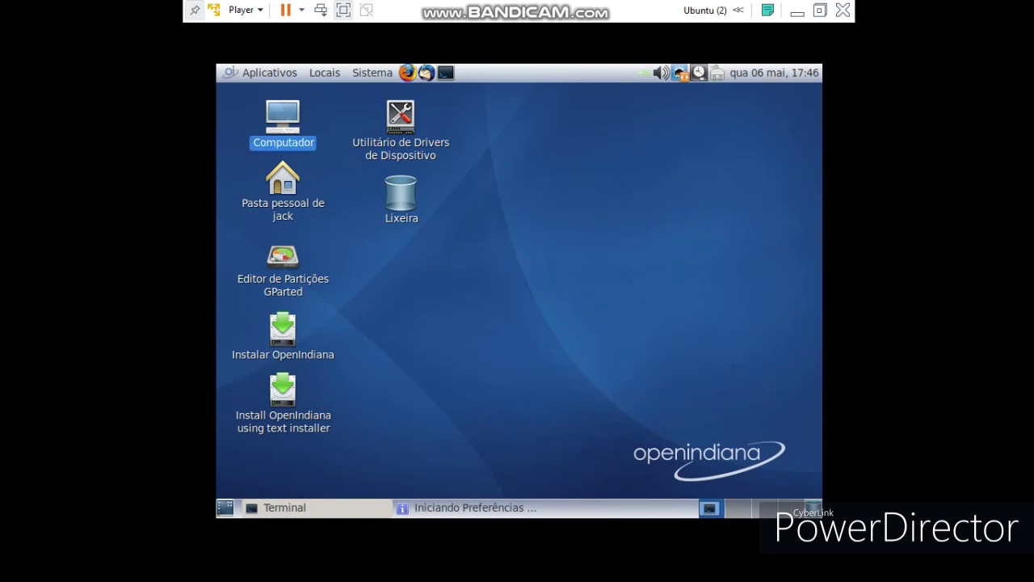
left_click(401, 72)
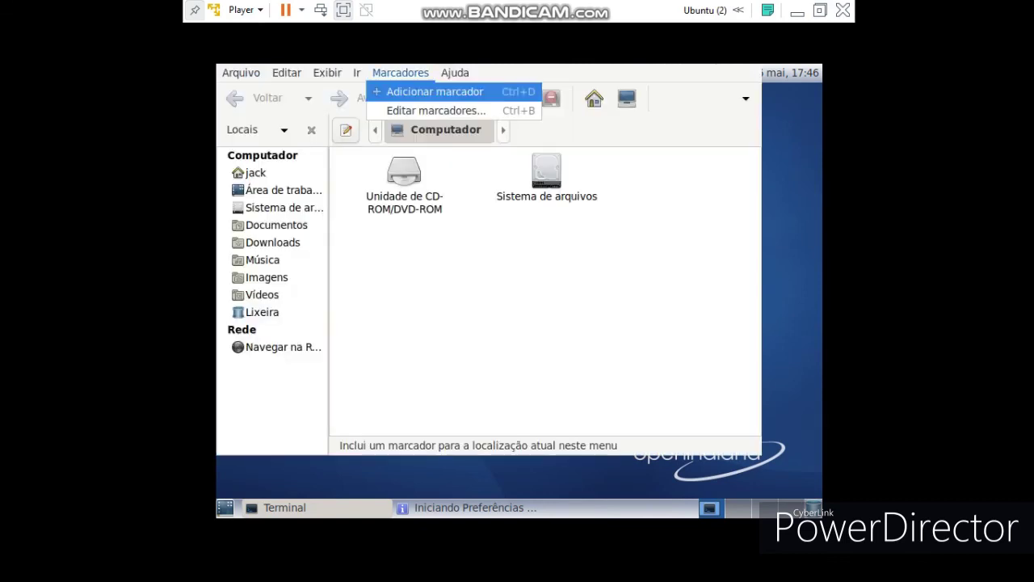
key("Escape")
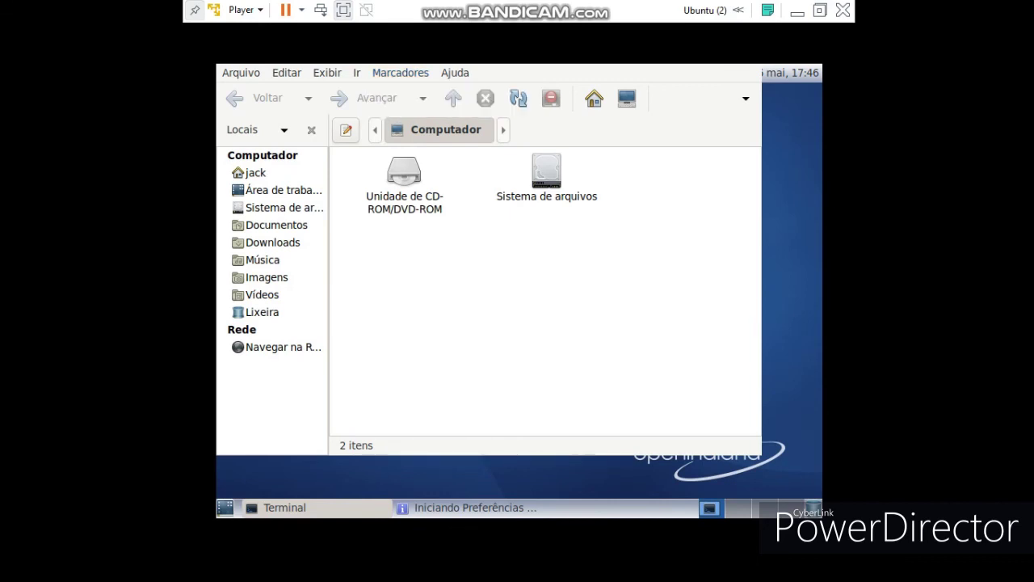
key("alt+a")
key("Up")
key("Return")
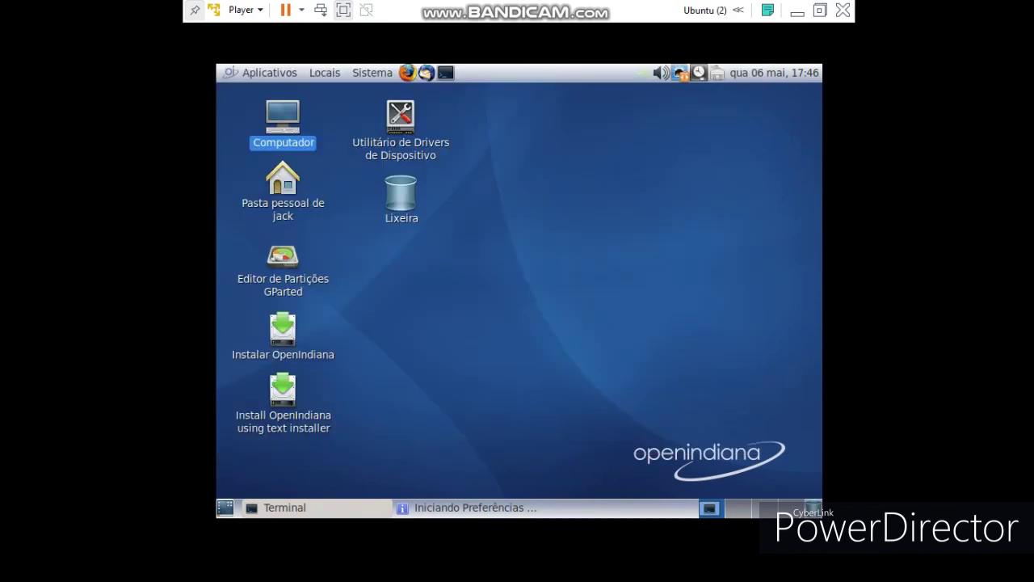
left_click(387, 307)
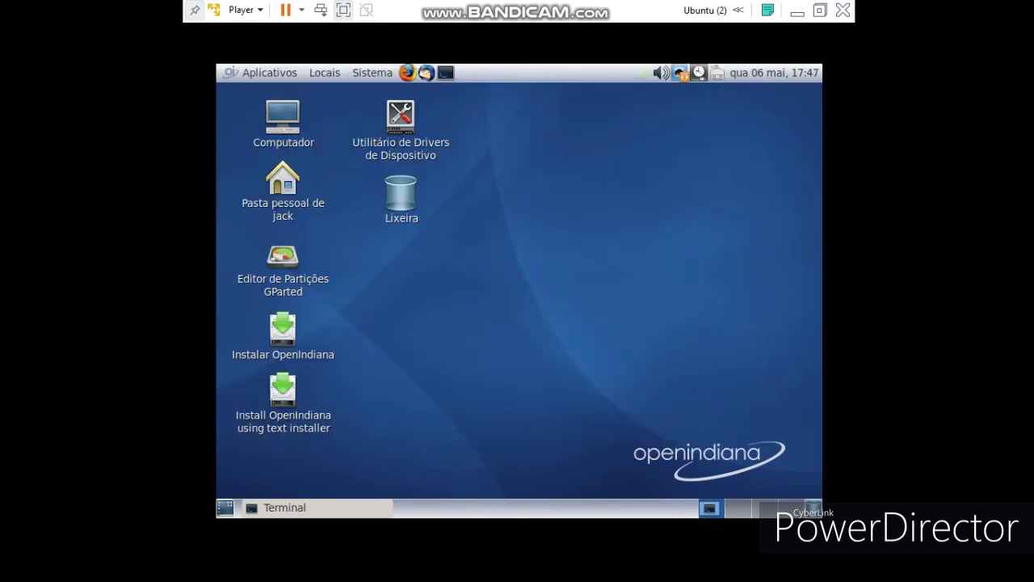
Step: Launch the graphical OpenIndiana installer and request suspension of the virtual machine in VMware Workstation 15 Player
double_click(283, 330)
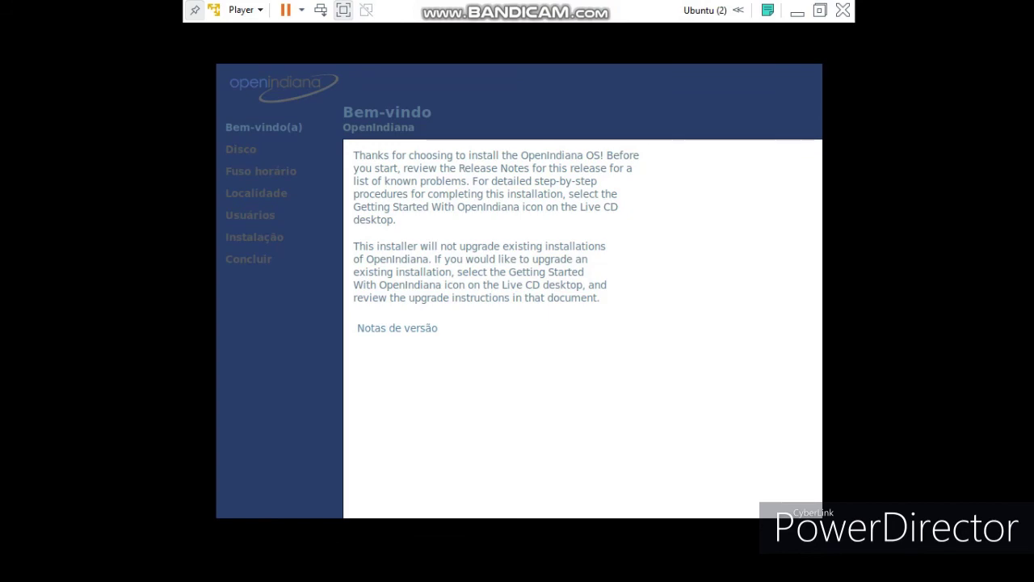
left_click(285, 10)
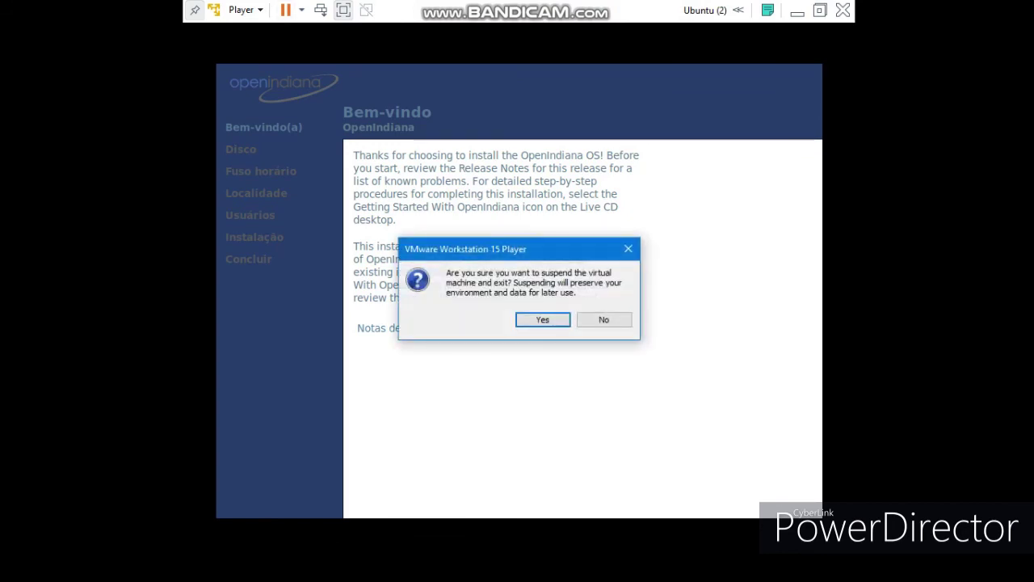